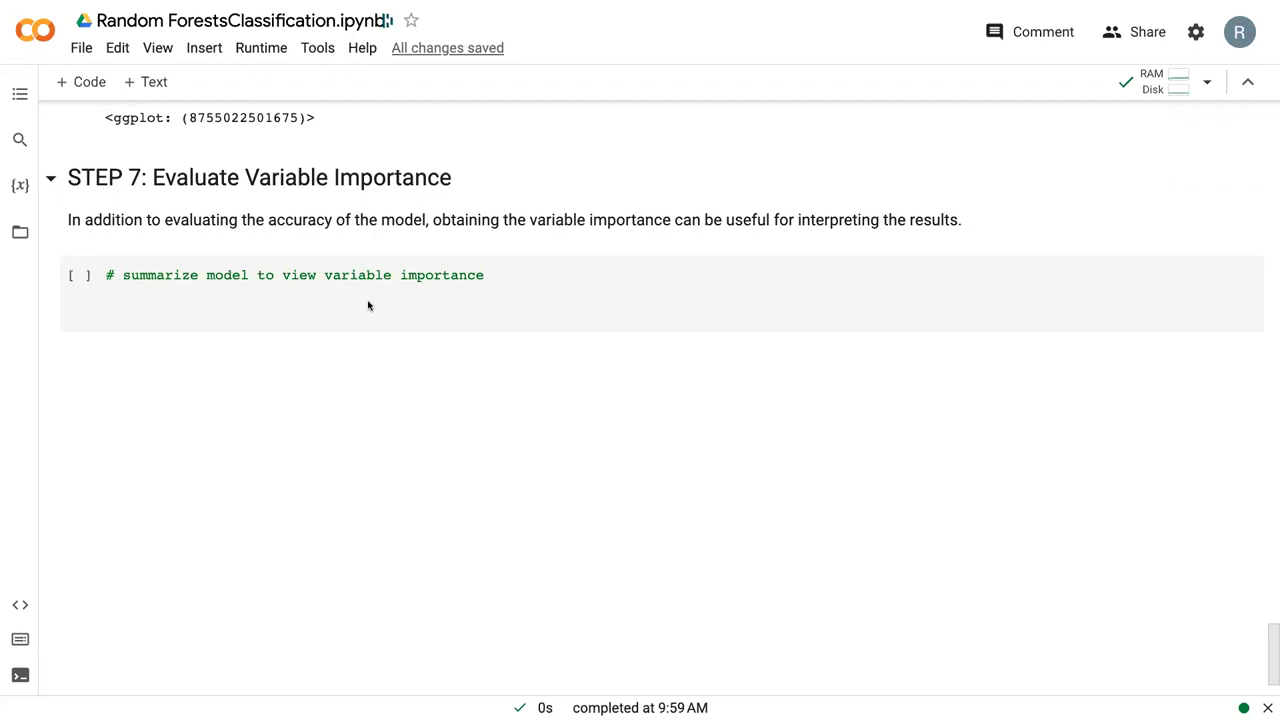
- Enter model.sumary() in the empty STEP 7 cell and run it
left_click(315, 301)
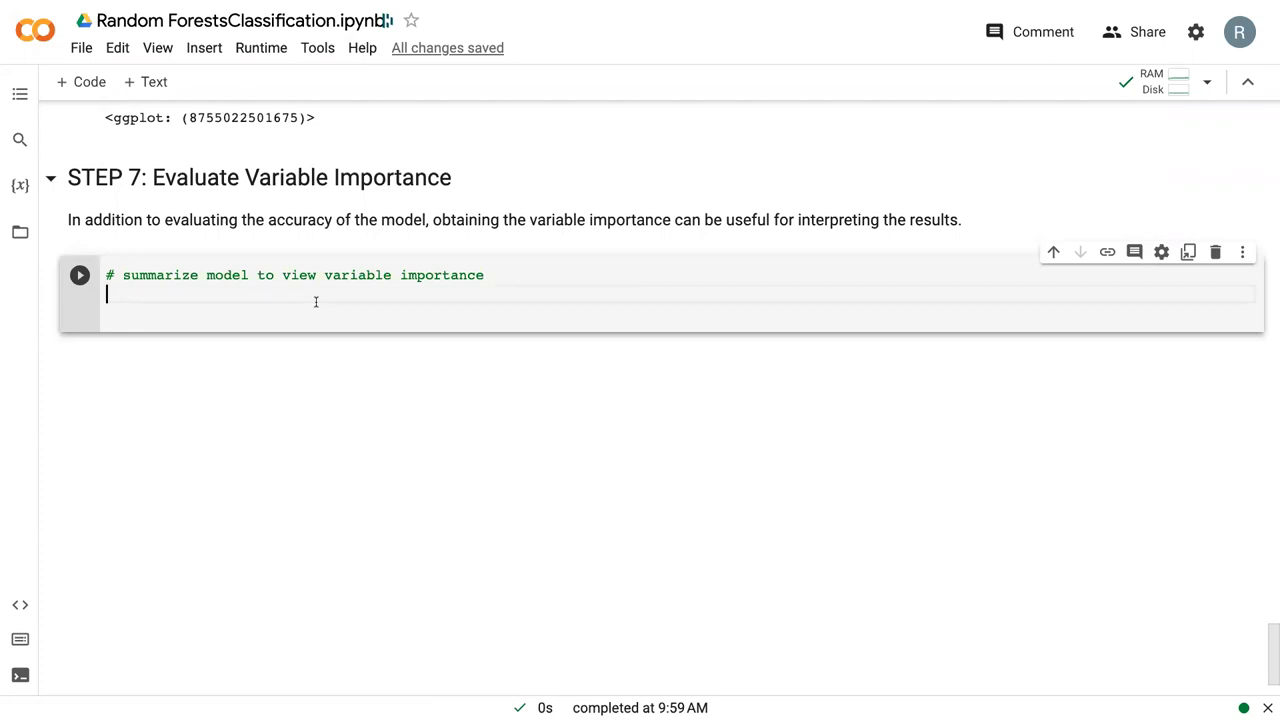
scroll(315, 301, "up", 5)
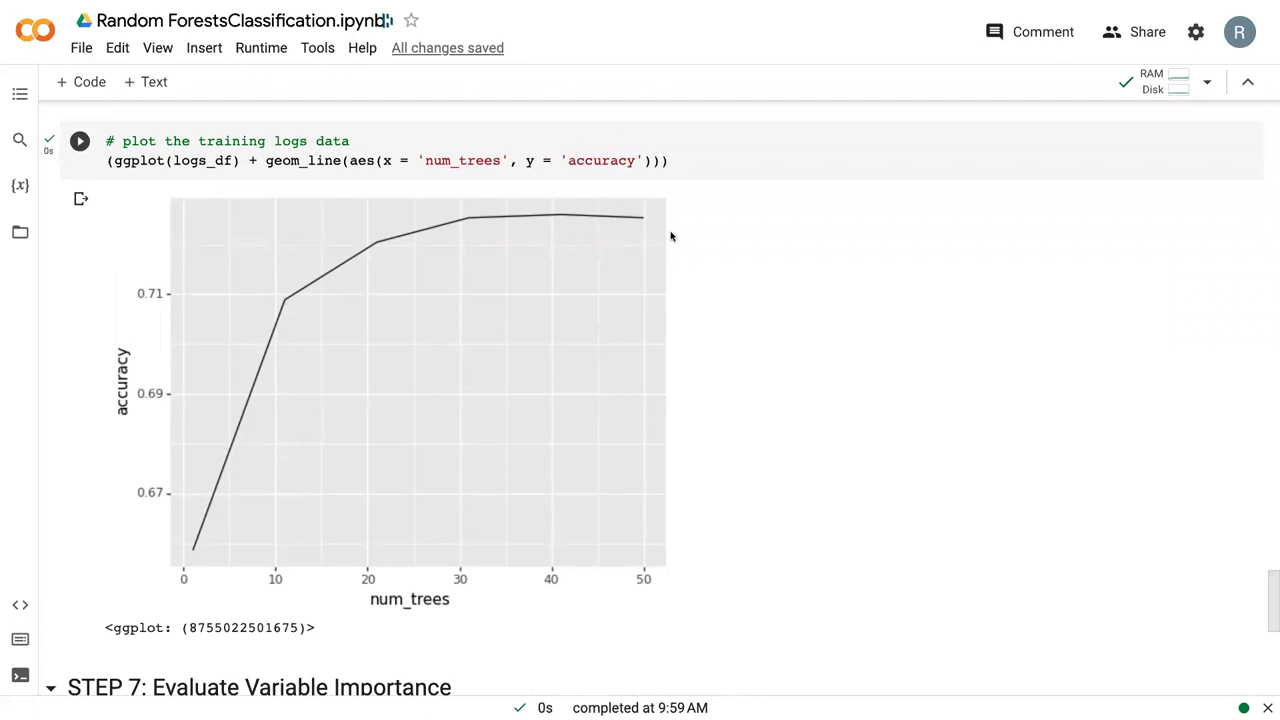
scroll(671, 236, "down", 5)
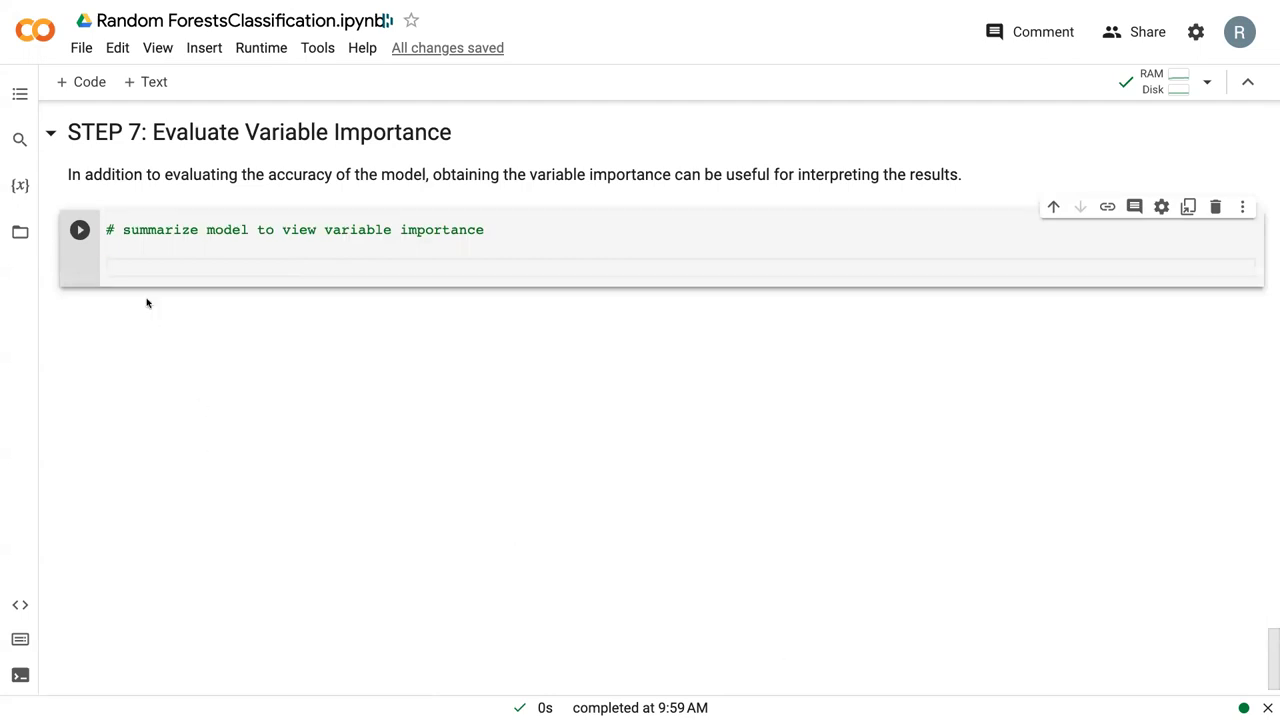
type("model.sumary()")
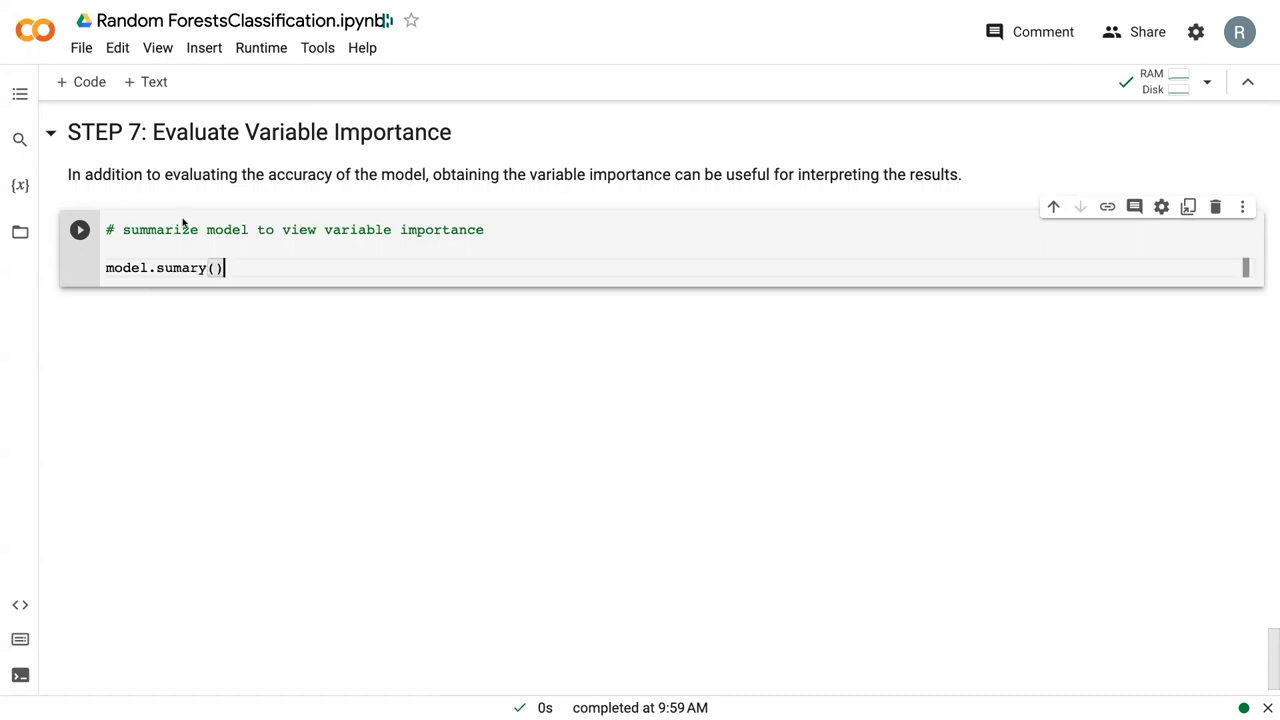
left_click(86, 231)
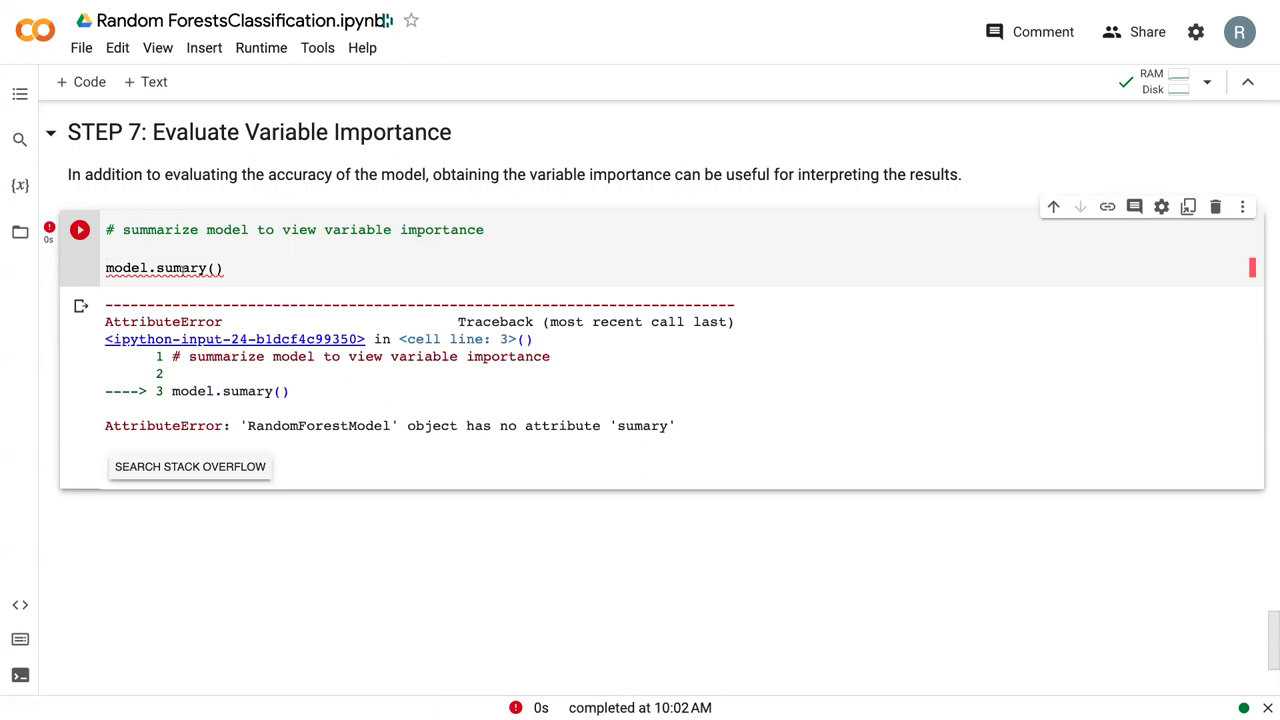
- Fix the AttributeError typo to model.summary() and re-run the cell
left_click(181, 268)
type("m")
left_click(80, 230)
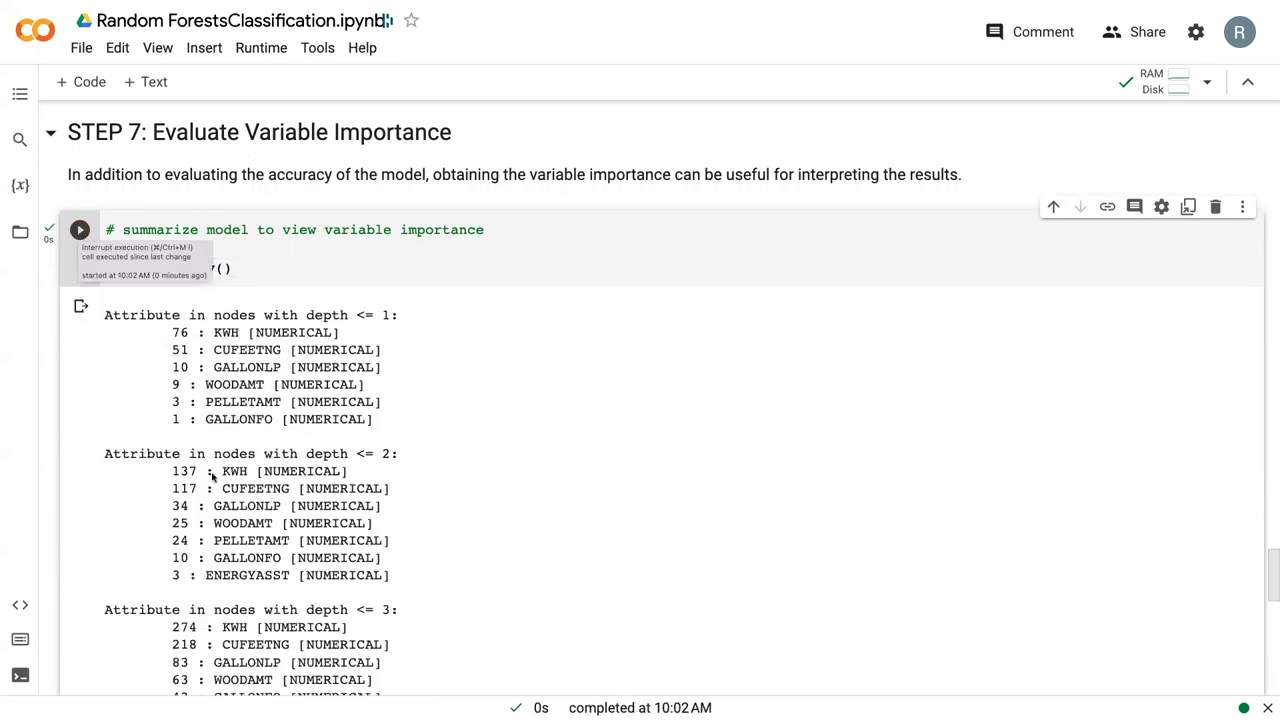
- Highlight the model name and the CLASSIFICATION task in the summary output
scroll(270, 557, "down", 15)
scroll(270, 557, "up", 15)
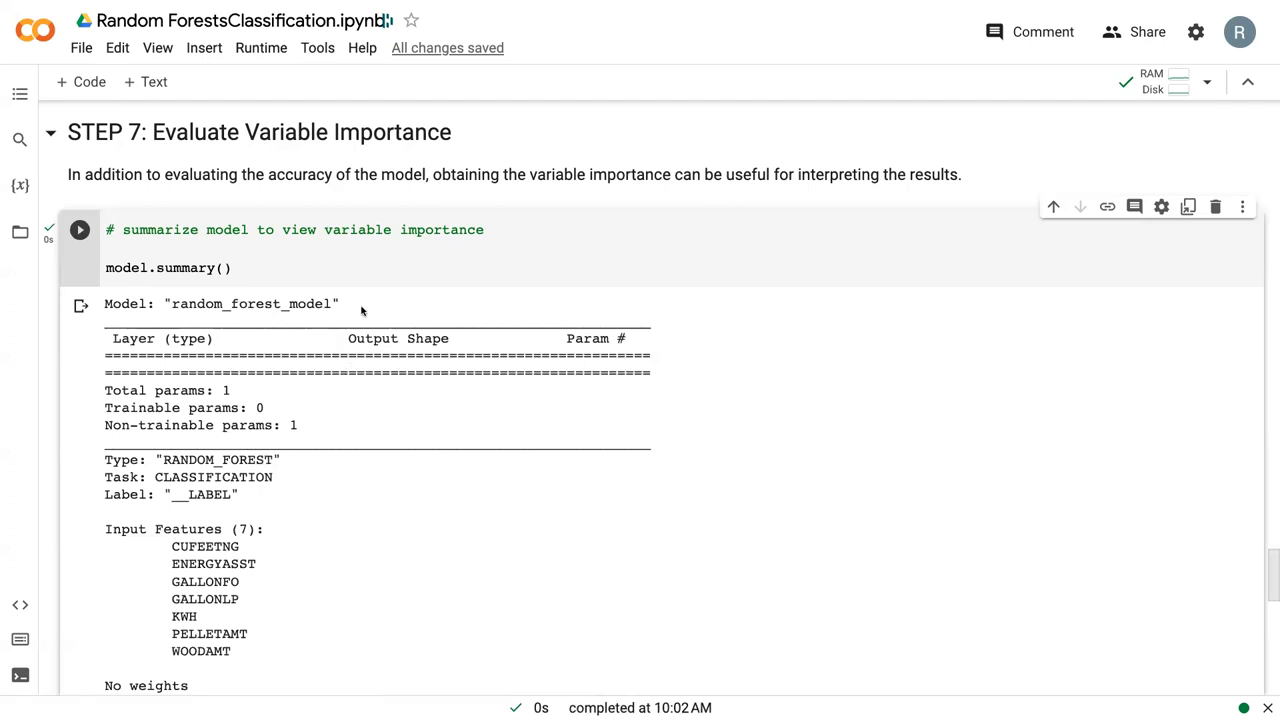
left_click_drag(362, 308, 148, 302)
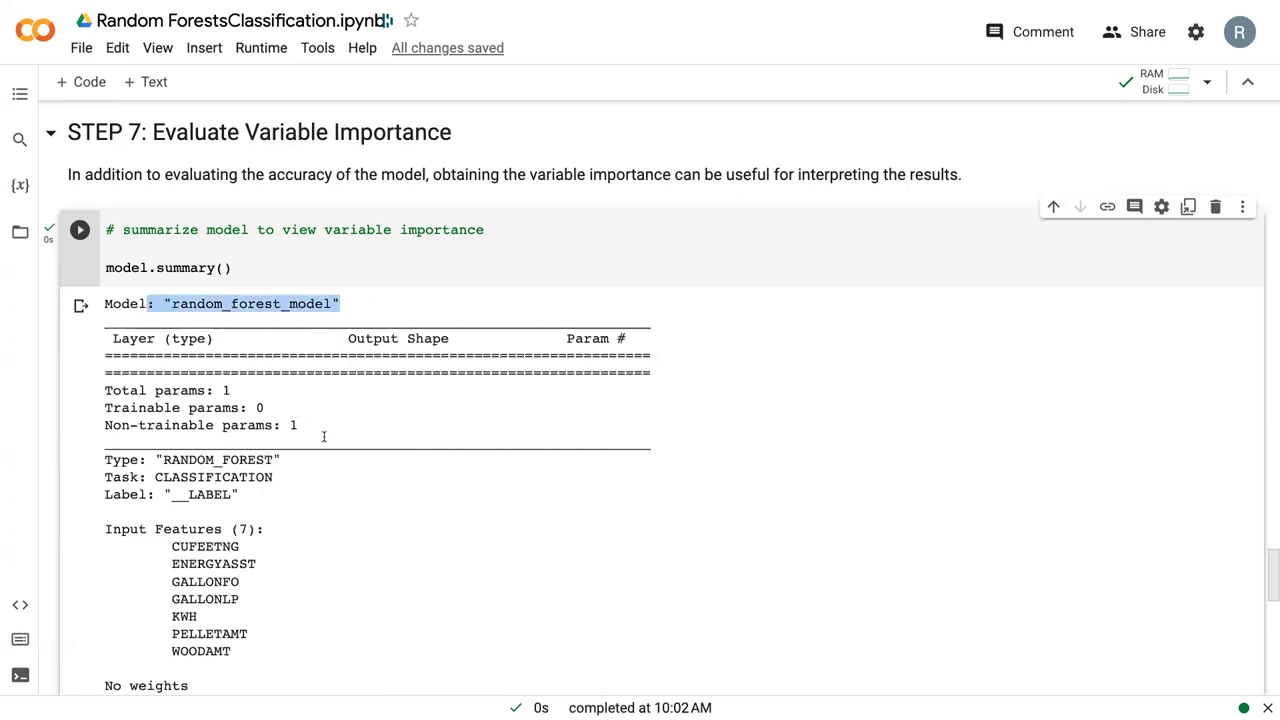
scroll(323, 436, "down", 2)
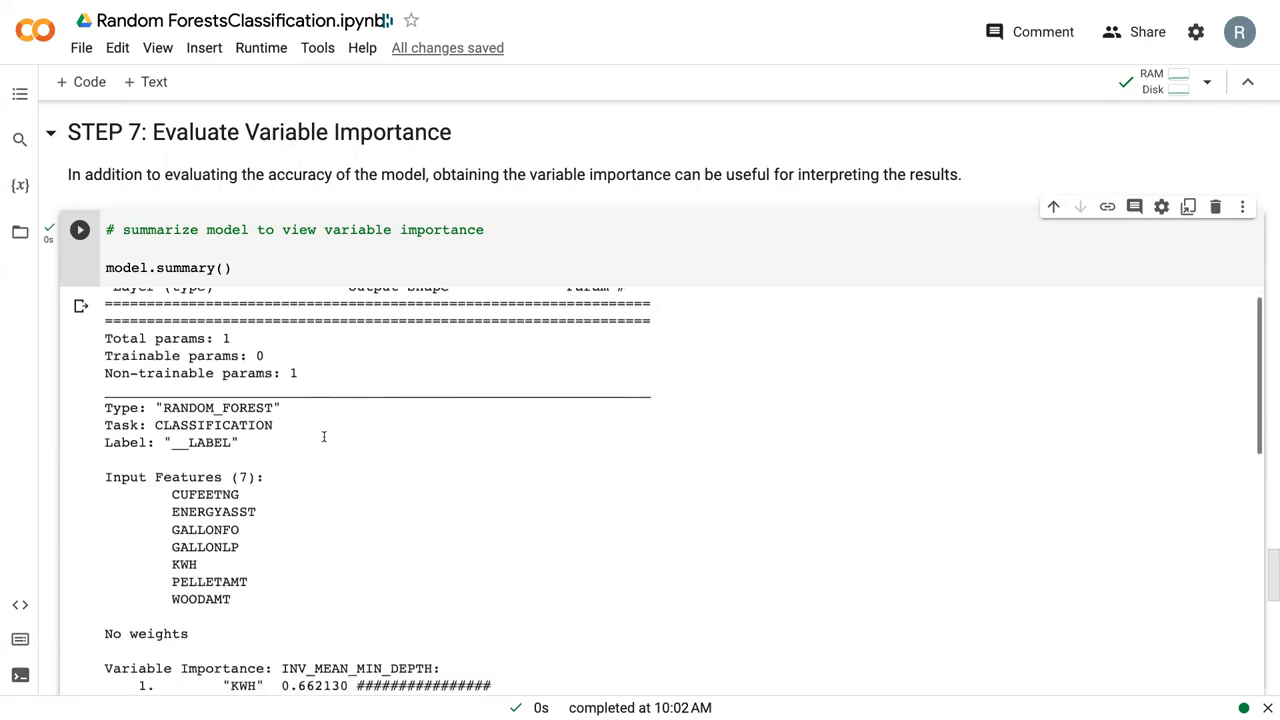
double_click(259, 370)
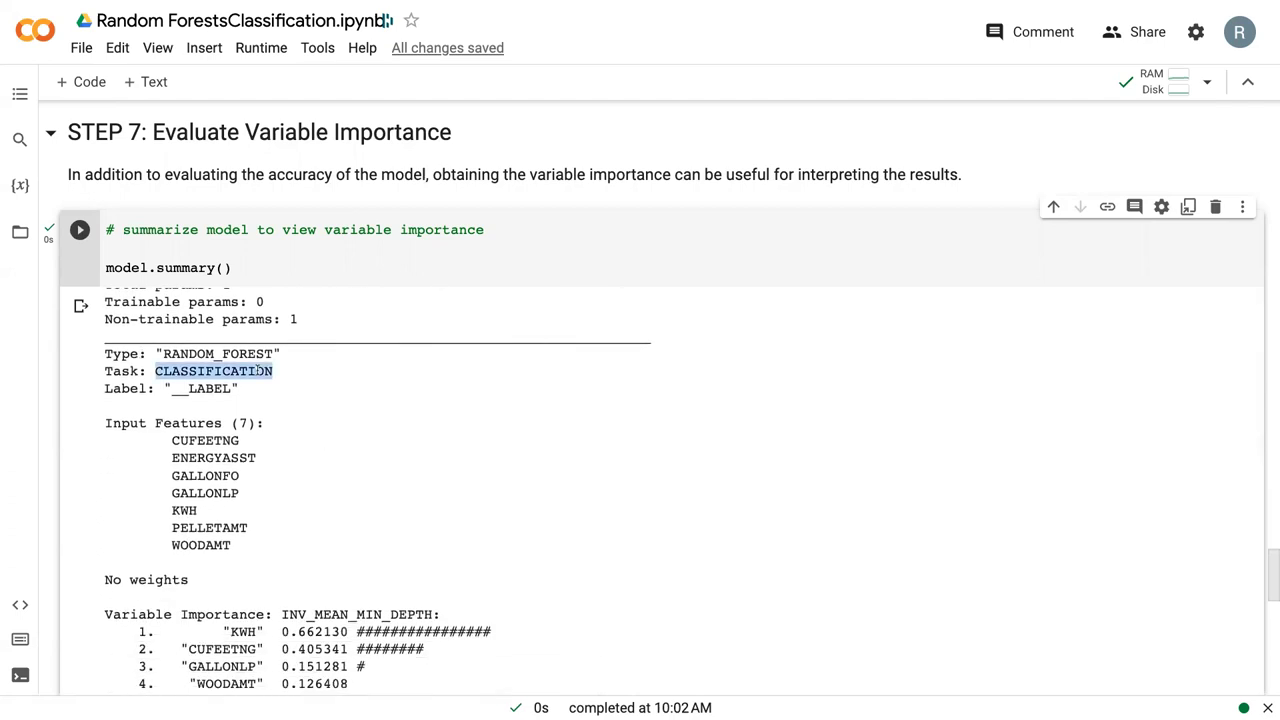
left_click(178, 510)
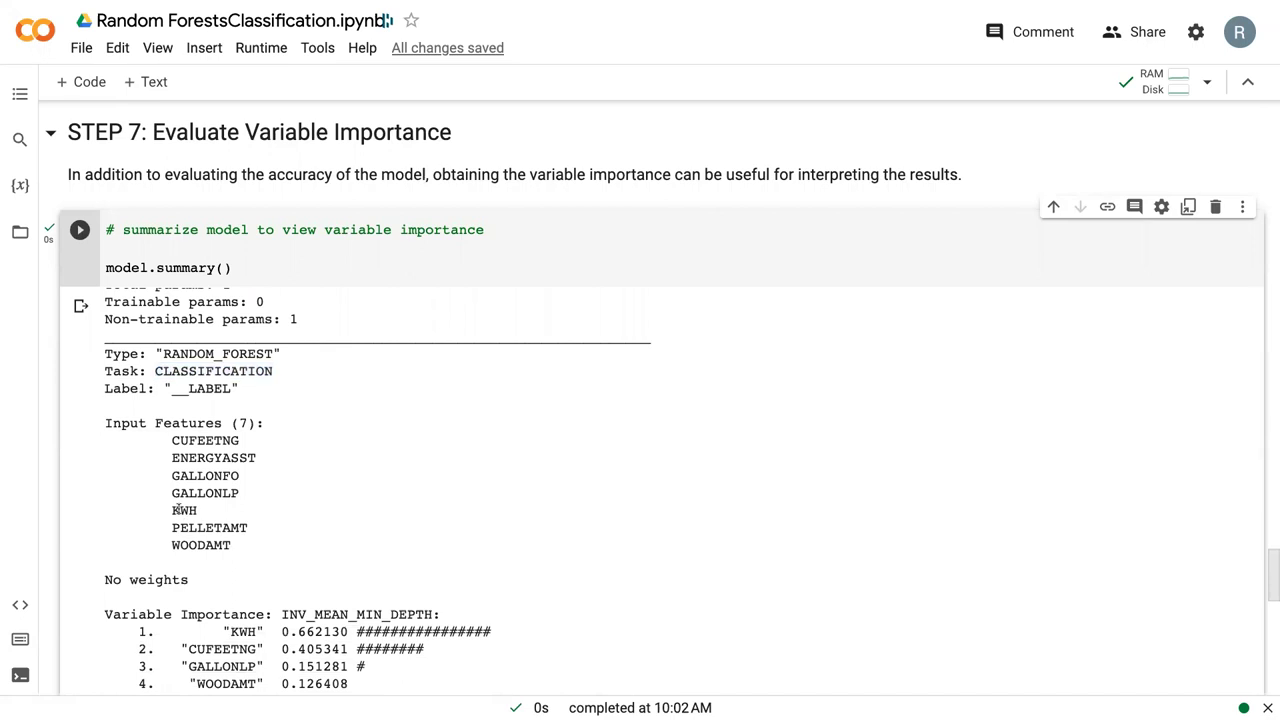
- Highlight the seven input features, then scroll to the MEAN_DECREASE_IN_ACCURACY table
left_click_drag(172, 440, 257, 560)
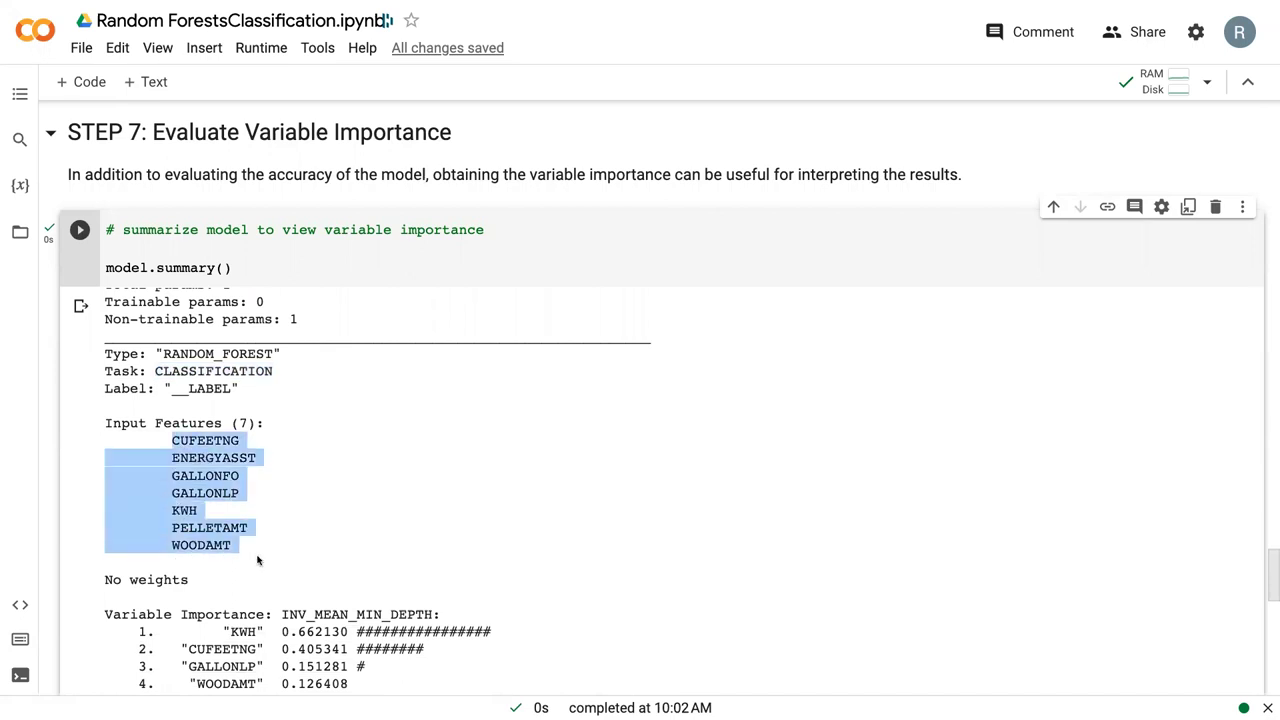
scroll(257, 560, "down", 2)
left_click(230, 487)
scroll(228, 480, "down", 3)
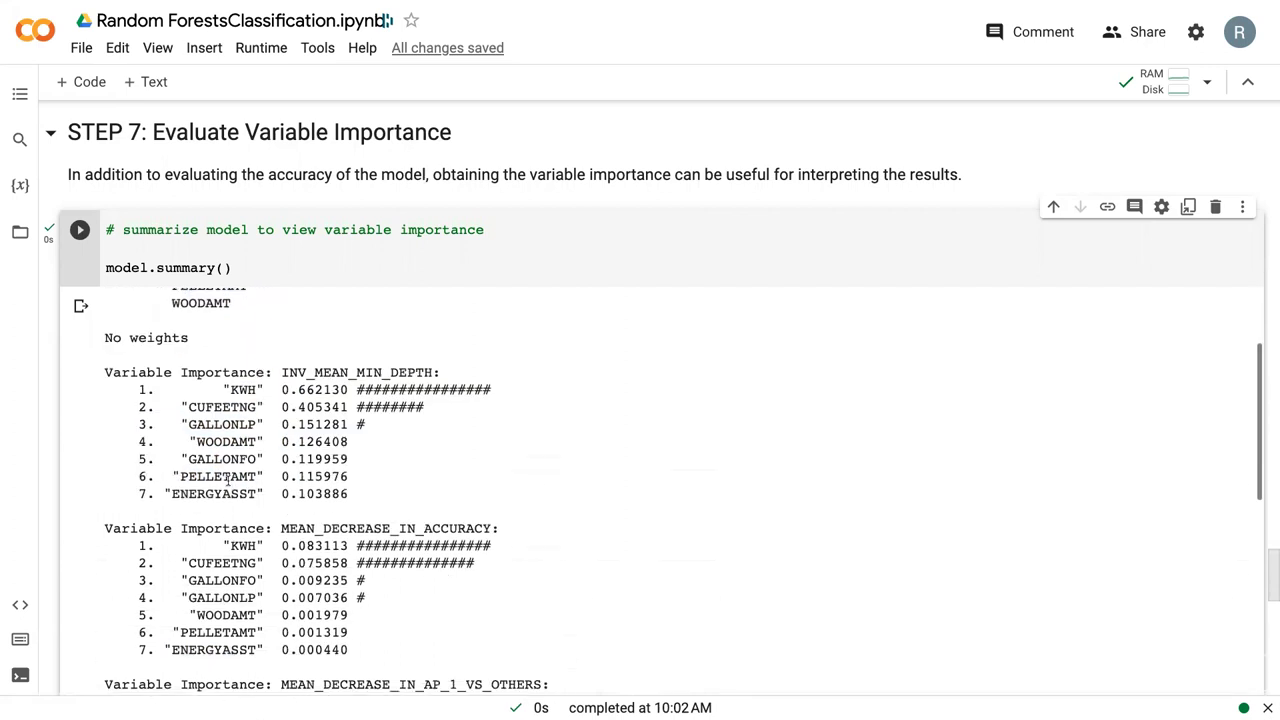
scroll(228, 480, "down", 1)
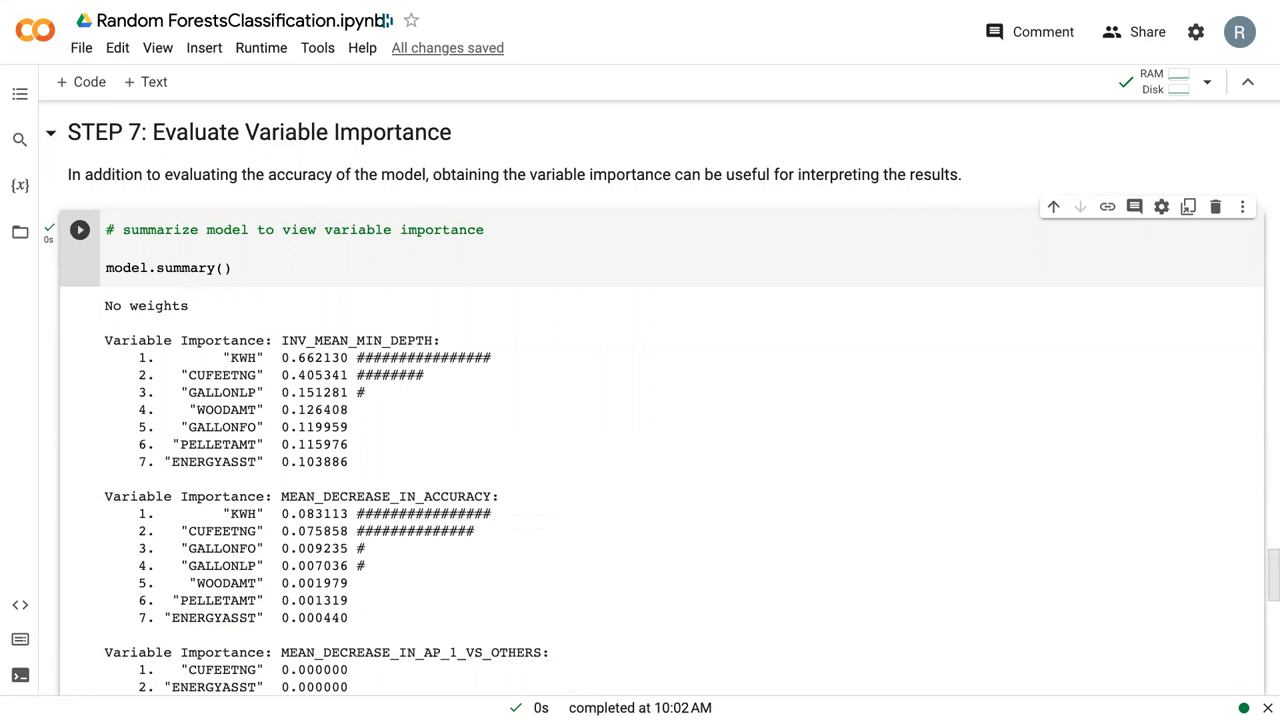
scroll(560, 517, "down", 2)
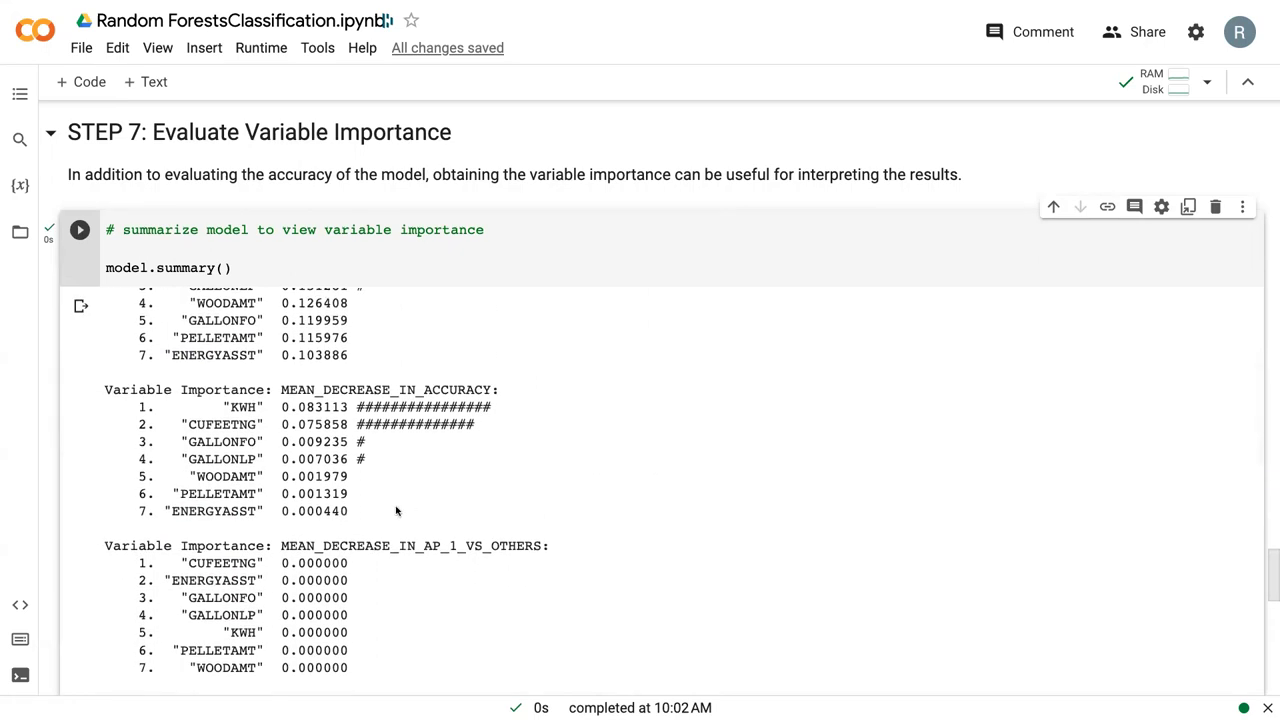
- Select the MEAN_DECREASE_IN_ACCURACY block, from 0.000440 up to its Variable Importance header
left_click_drag(358, 513, 106, 391)
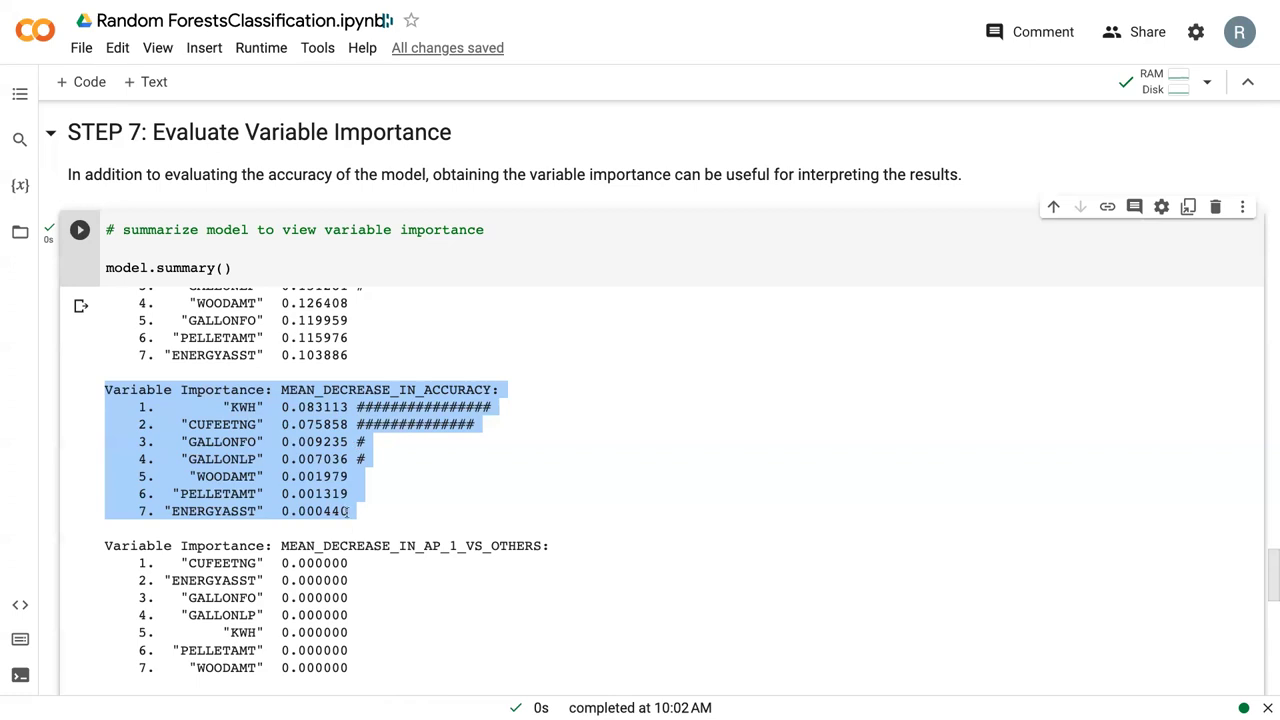
- Highlight the rows of the three least important features in MEAN_DECREASE_IN_ACCURACY
left_click(349, 511)
left_click_drag(349, 511, 193, 477)
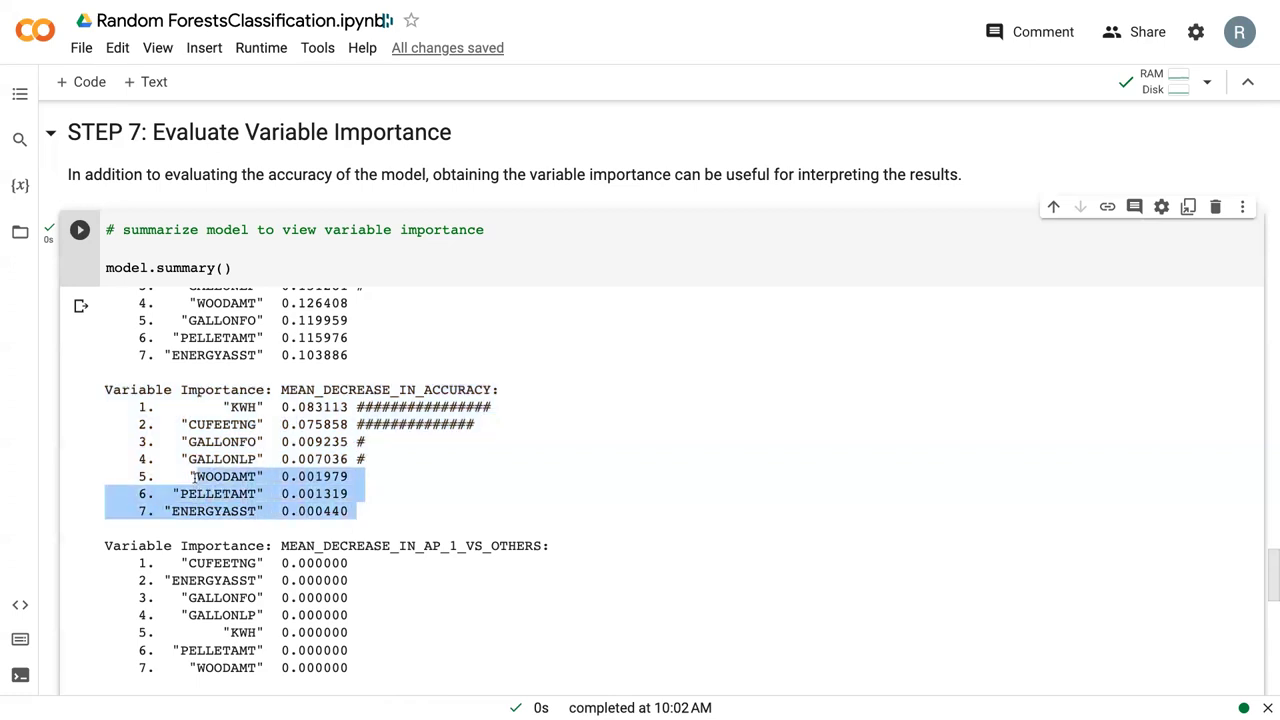
left_click(353, 512)
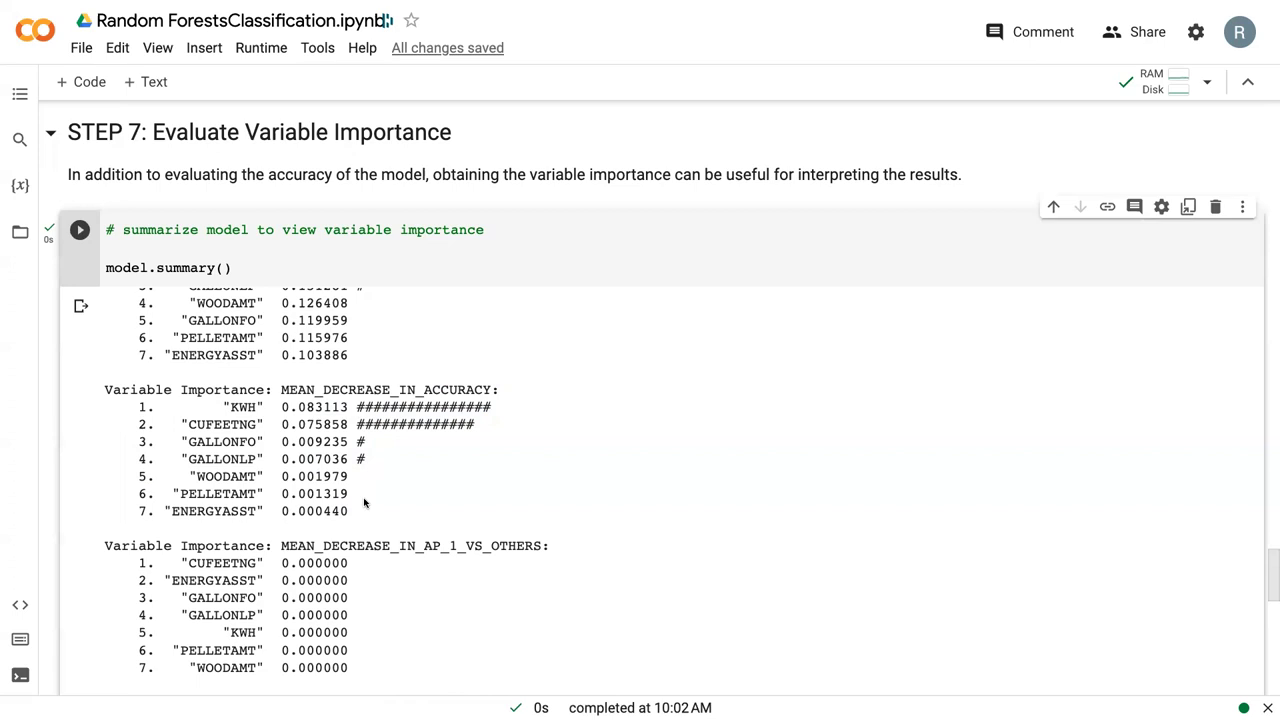
- Scroll past the AUC and PRAUC blocks down to the NUM_AS_ROOT and NUM_NODES tables
scroll(364, 503, "down", 3)
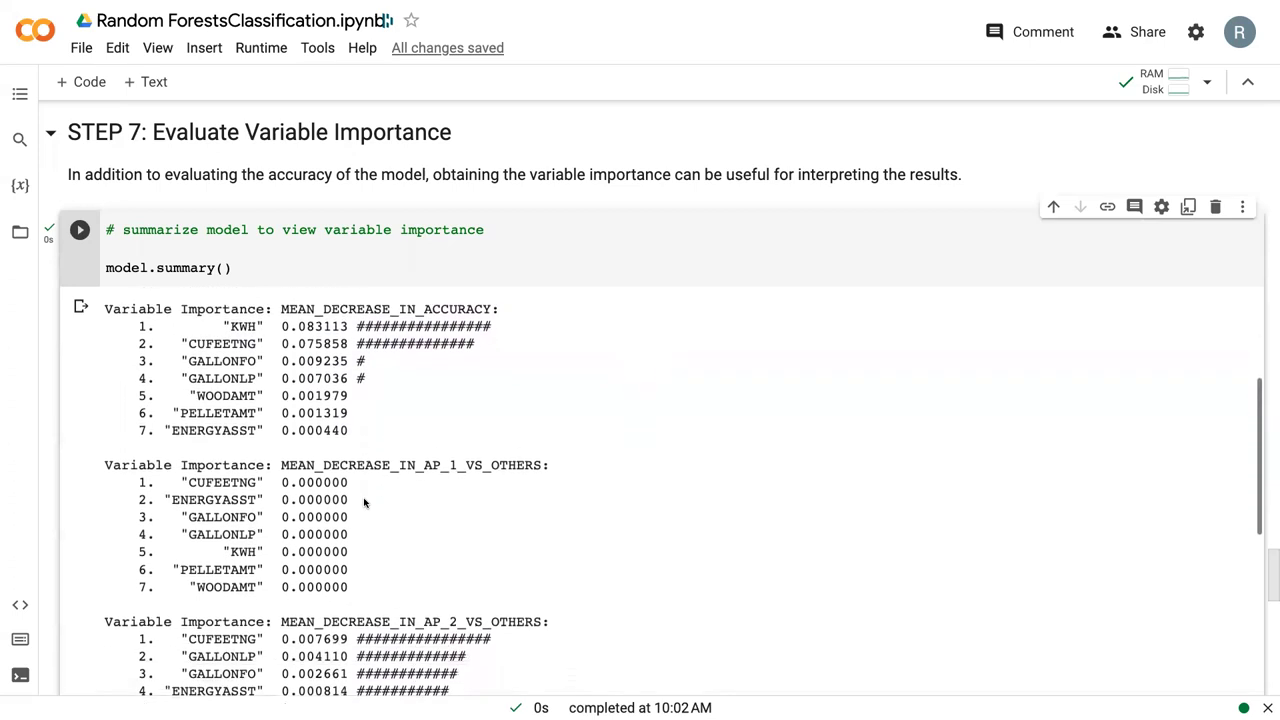
scroll(364, 503, "down", 2)
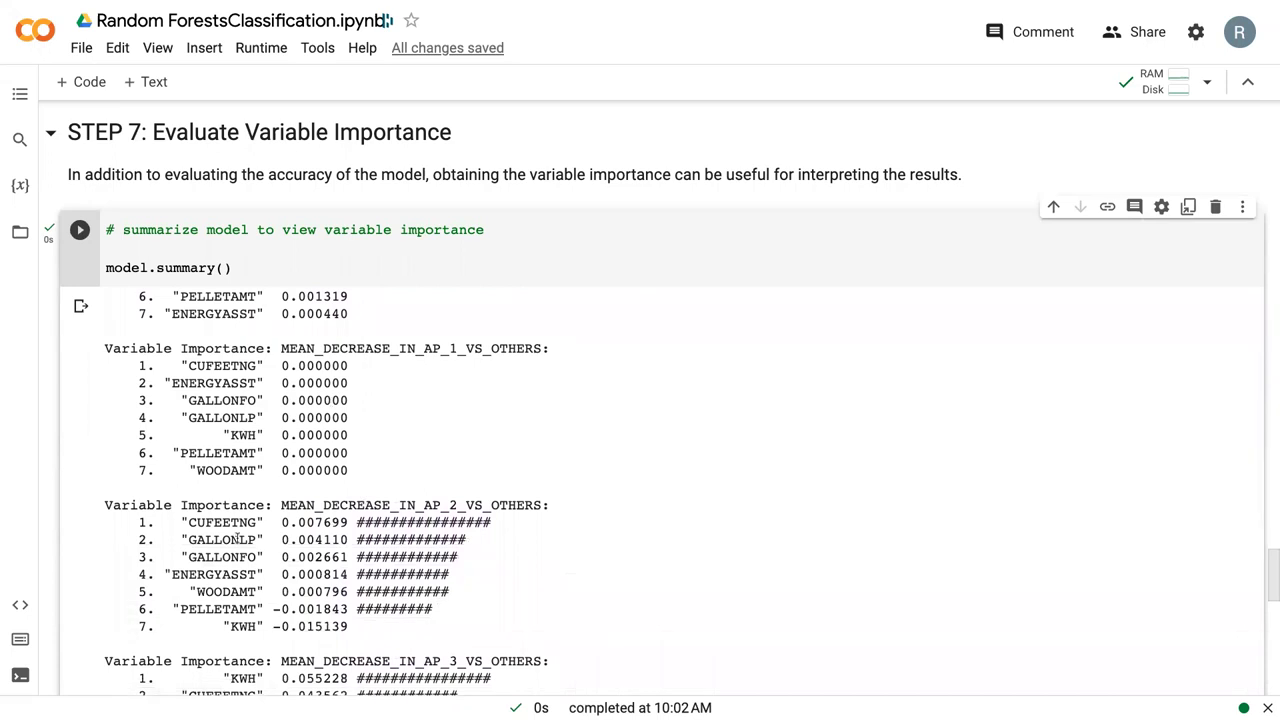
scroll(237, 567, "down", 3)
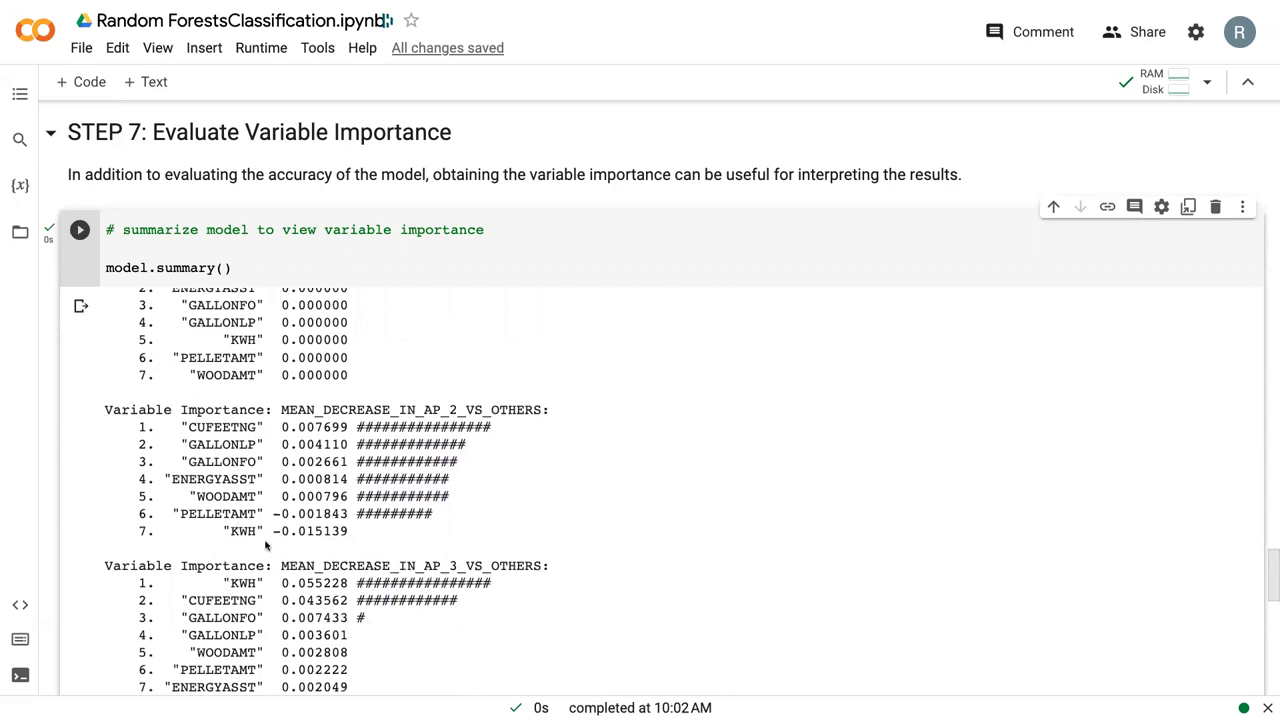
scroll(266, 545, "down", 5)
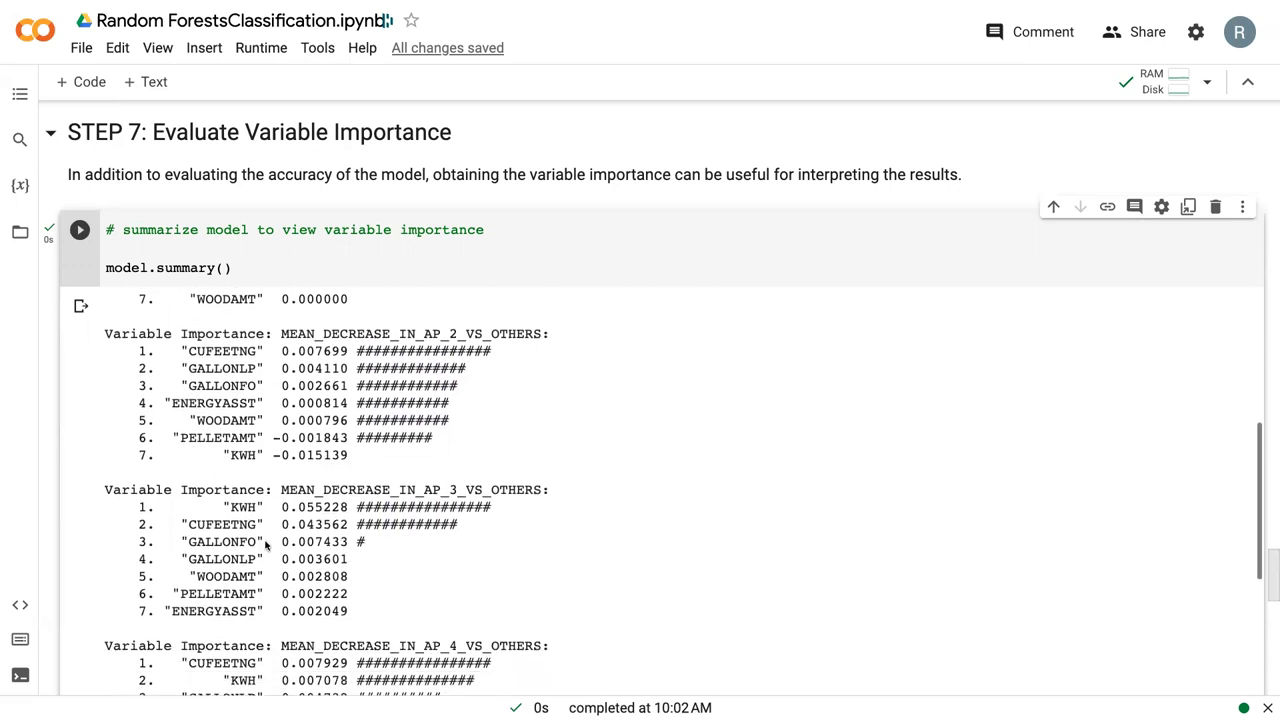
scroll(266, 541, "down", 7)
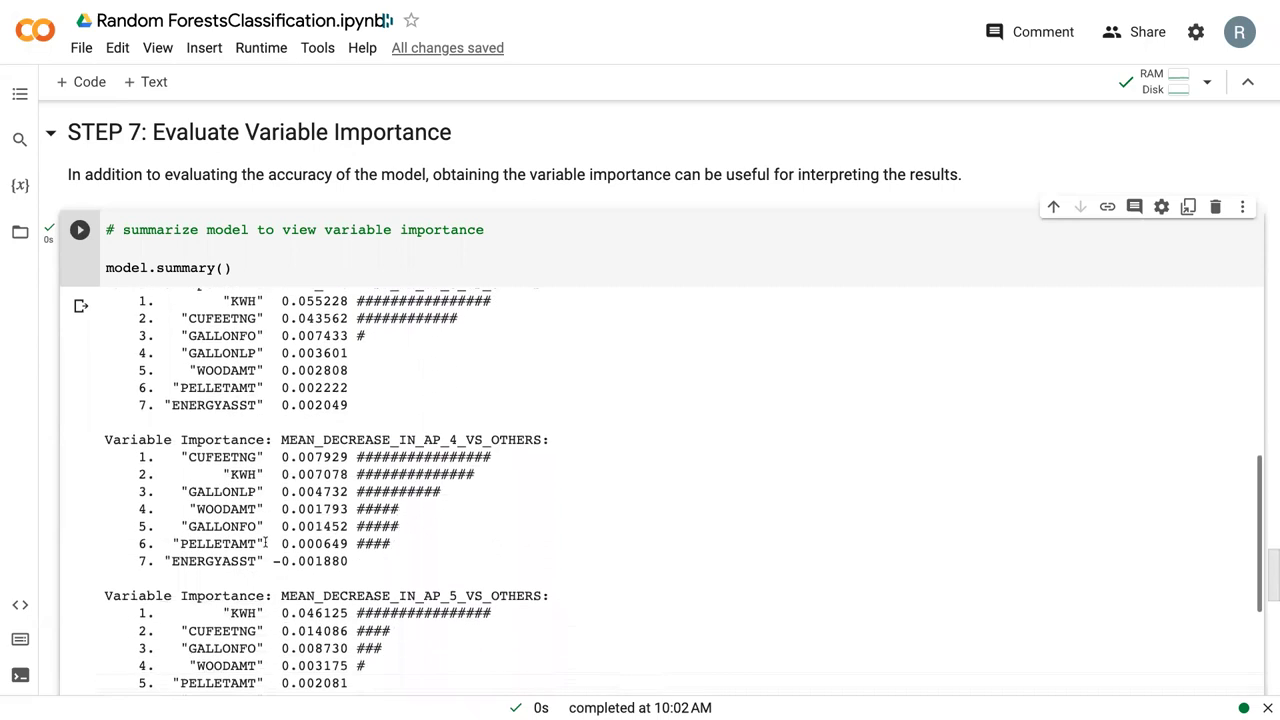
scroll(266, 541, "down", 8)
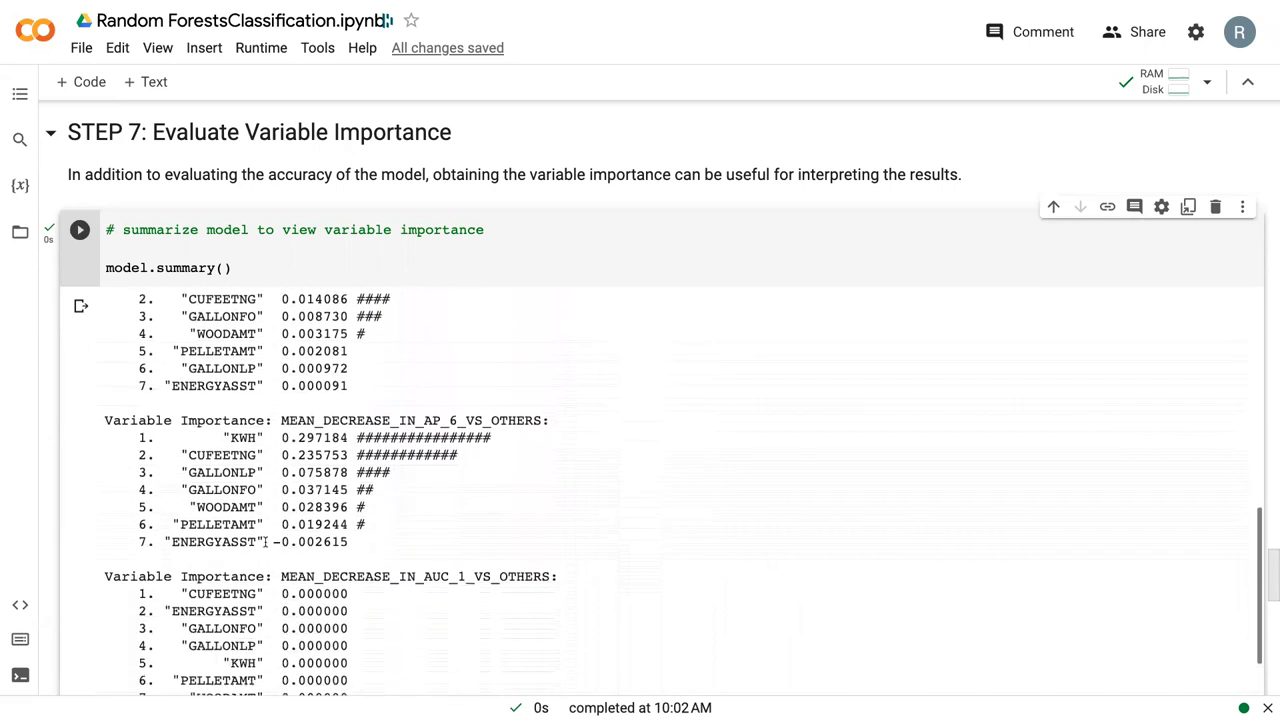
scroll(266, 541, "down", 3)
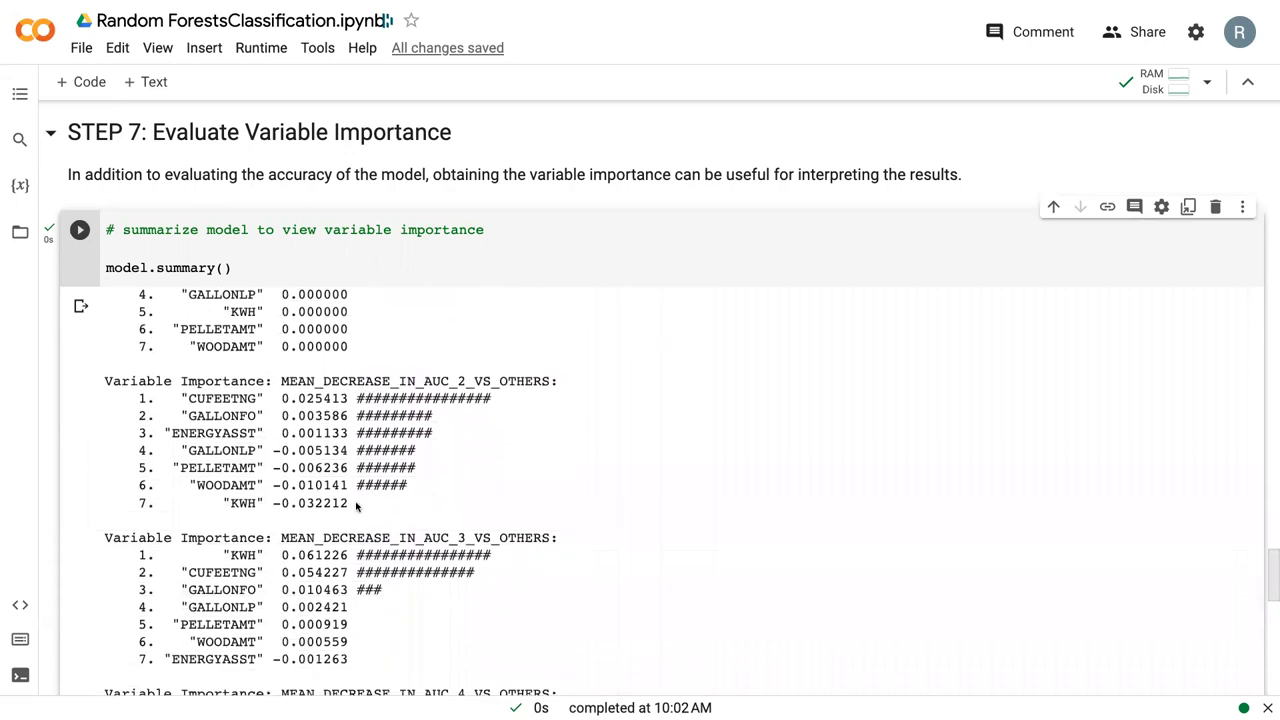
scroll(356, 507, "down", 4)
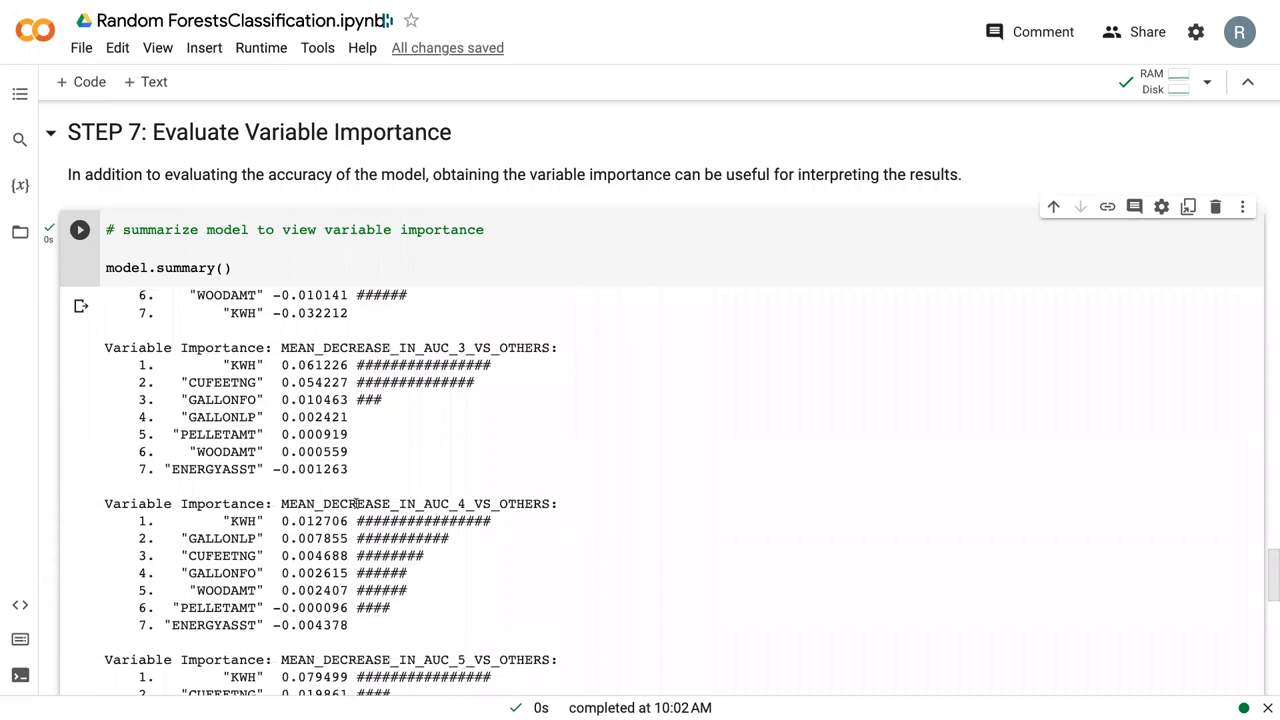
scroll(356, 503, "down", 8)
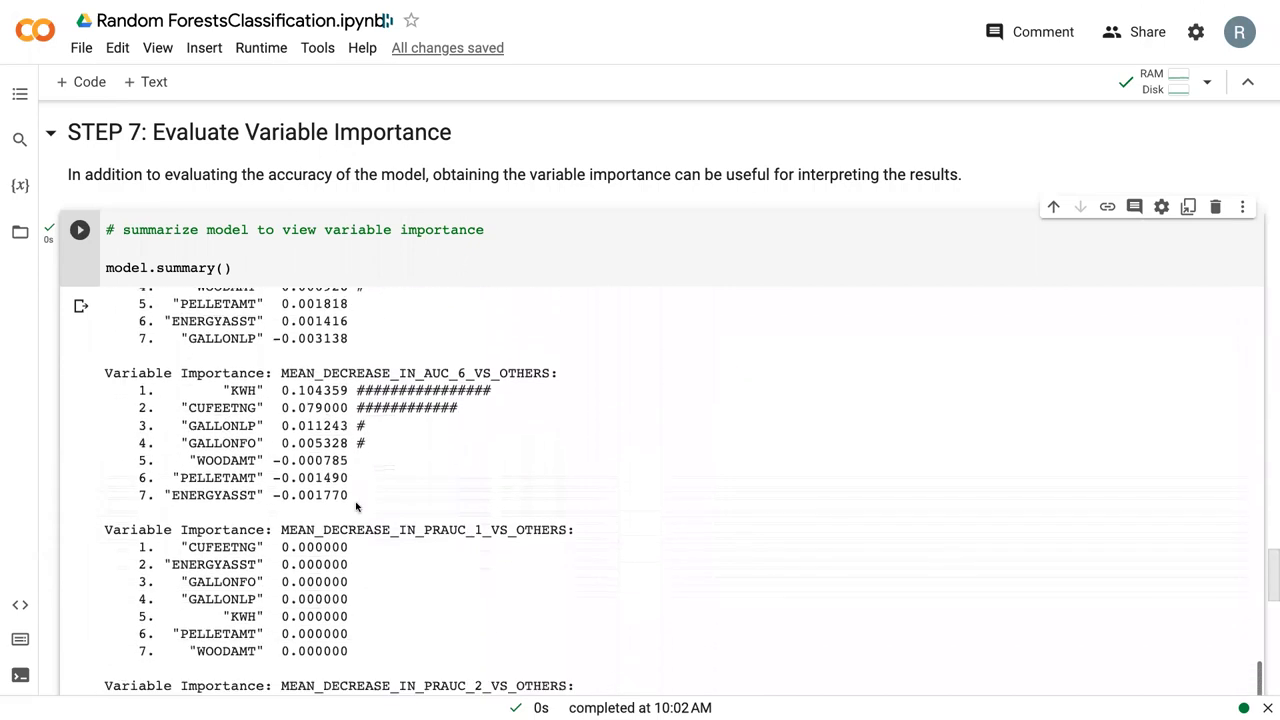
scroll(356, 505, "down", 3)
scroll(356, 507, "down", 2)
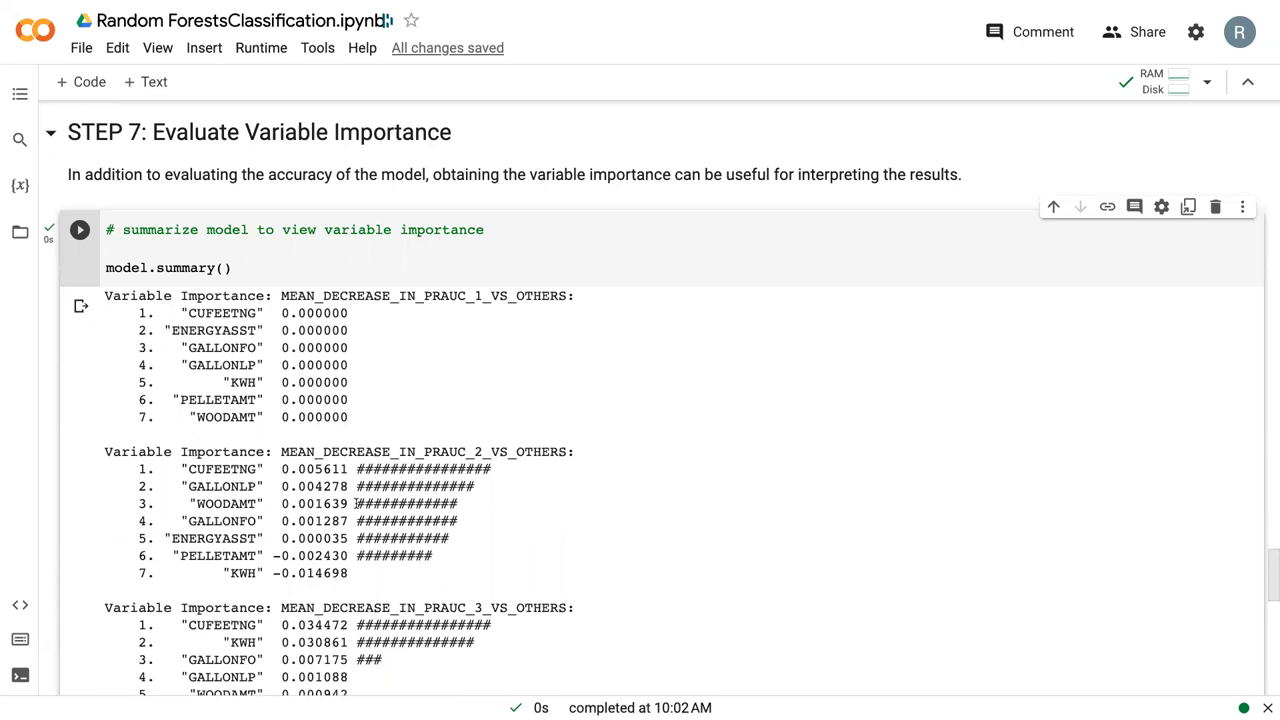
scroll(355, 505, "down", 5)
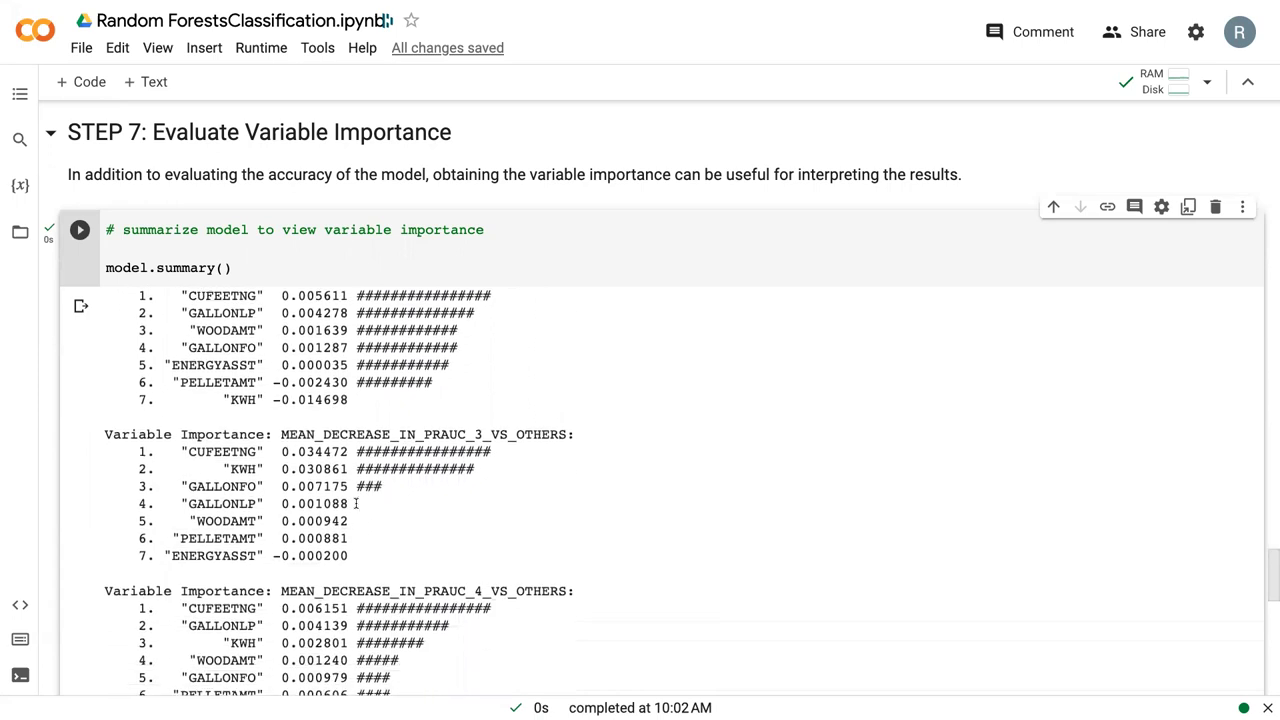
scroll(355, 505, "down", 6)
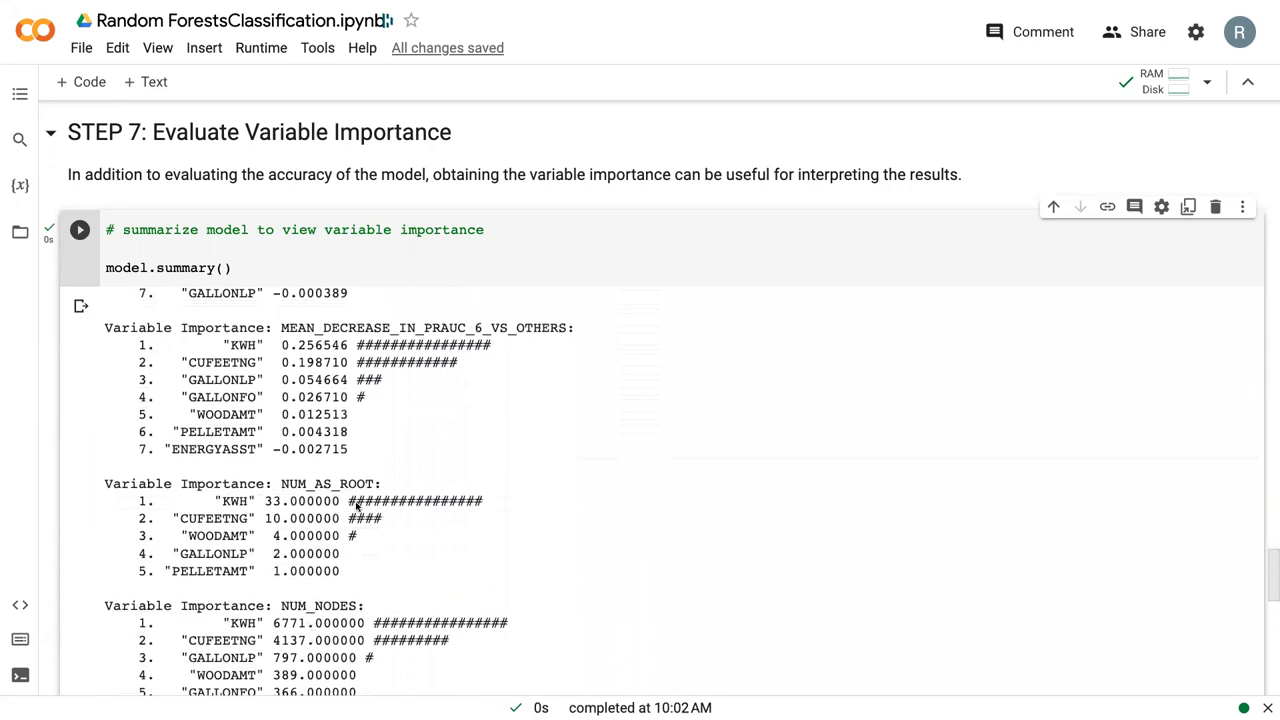
- Highlight the out-of-bag accuracy 0.725374 and the total node count 25690
scroll(355, 502, "down", 5)
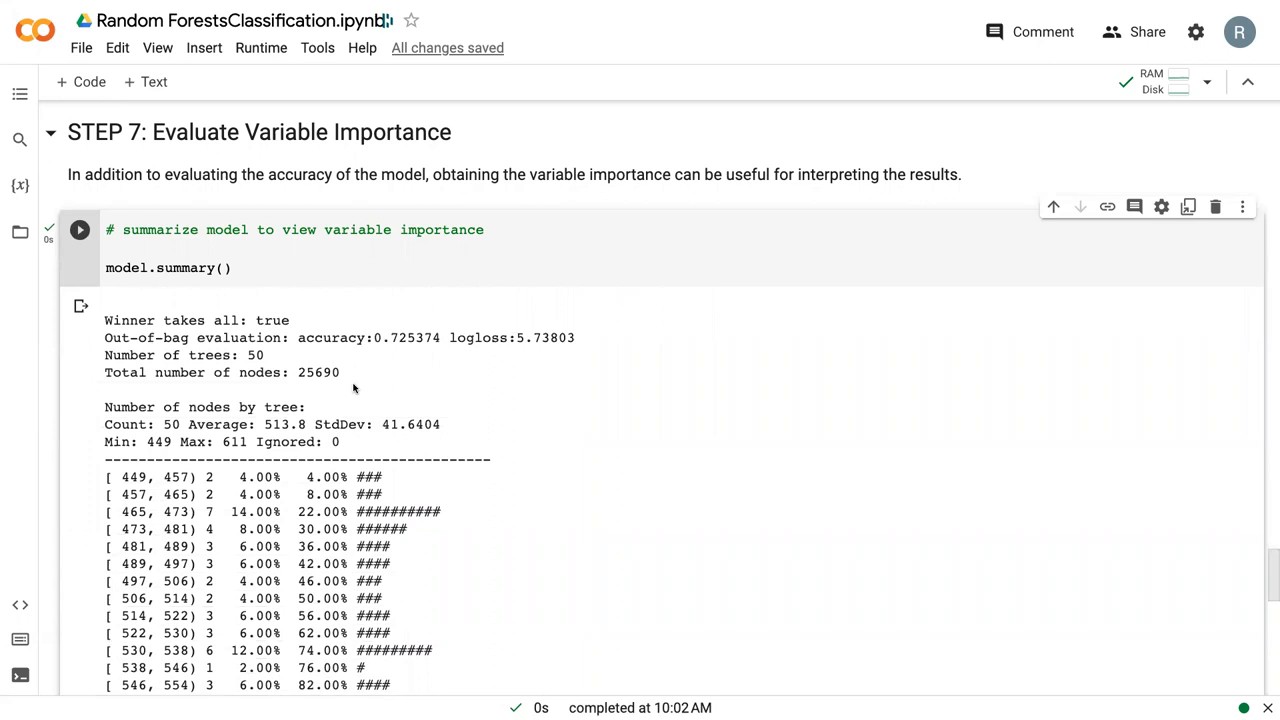
left_click_drag(296, 337, 440, 341)
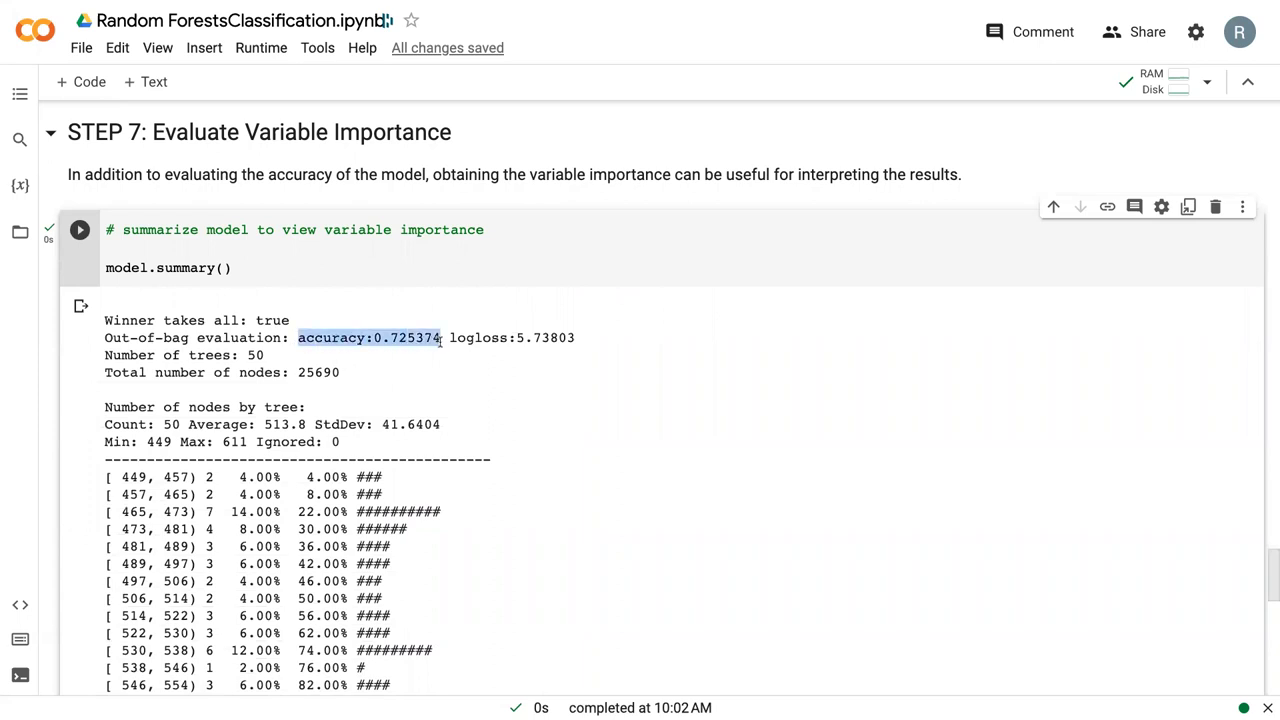
left_click(385, 376)
left_click_drag(345, 372, 320, 364)
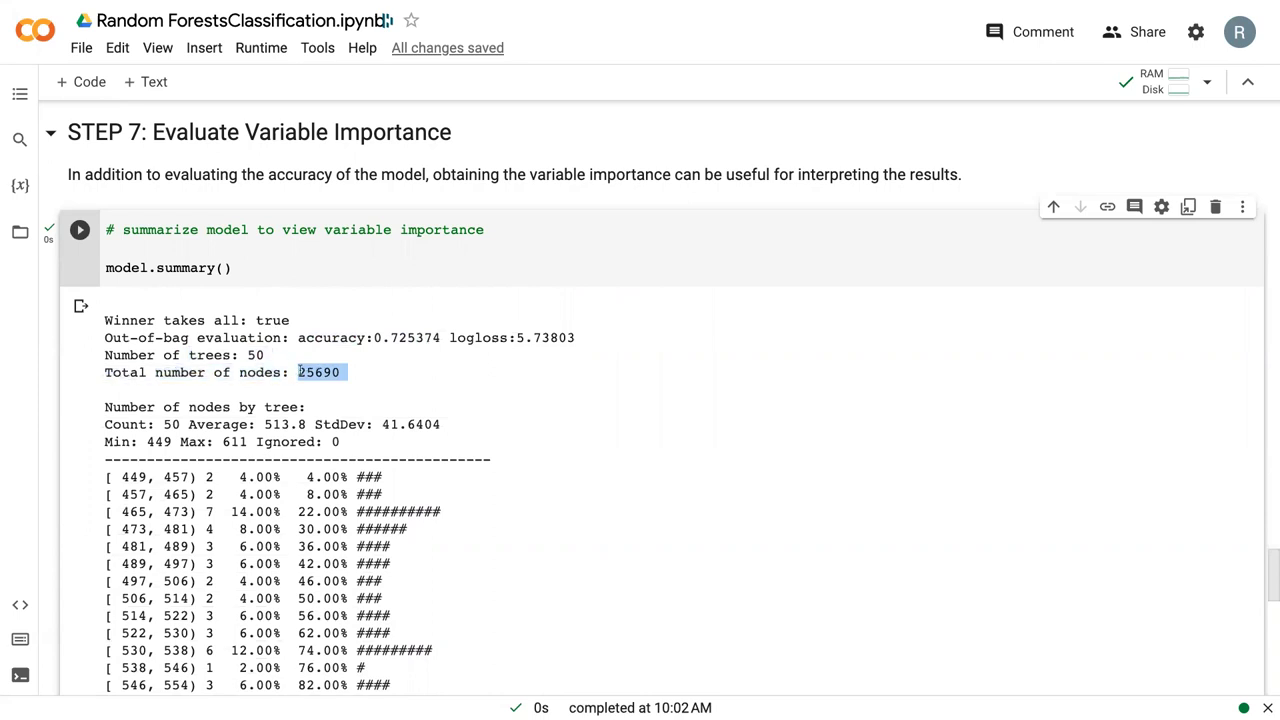
- Scroll through the histograms to the Training OOB log: 50 trees, accuracy 0.725374, logloss 5.73803
scroll(400, 447, "down", 2)
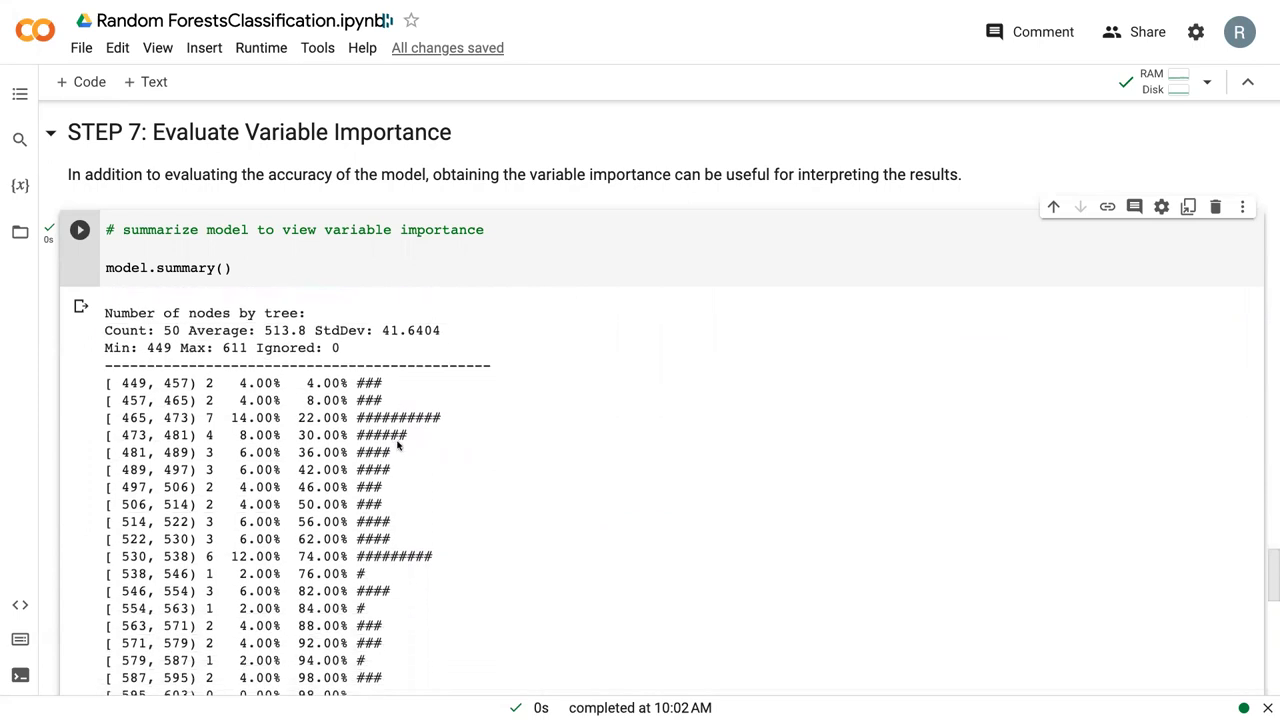
scroll(397, 446, "down", 6)
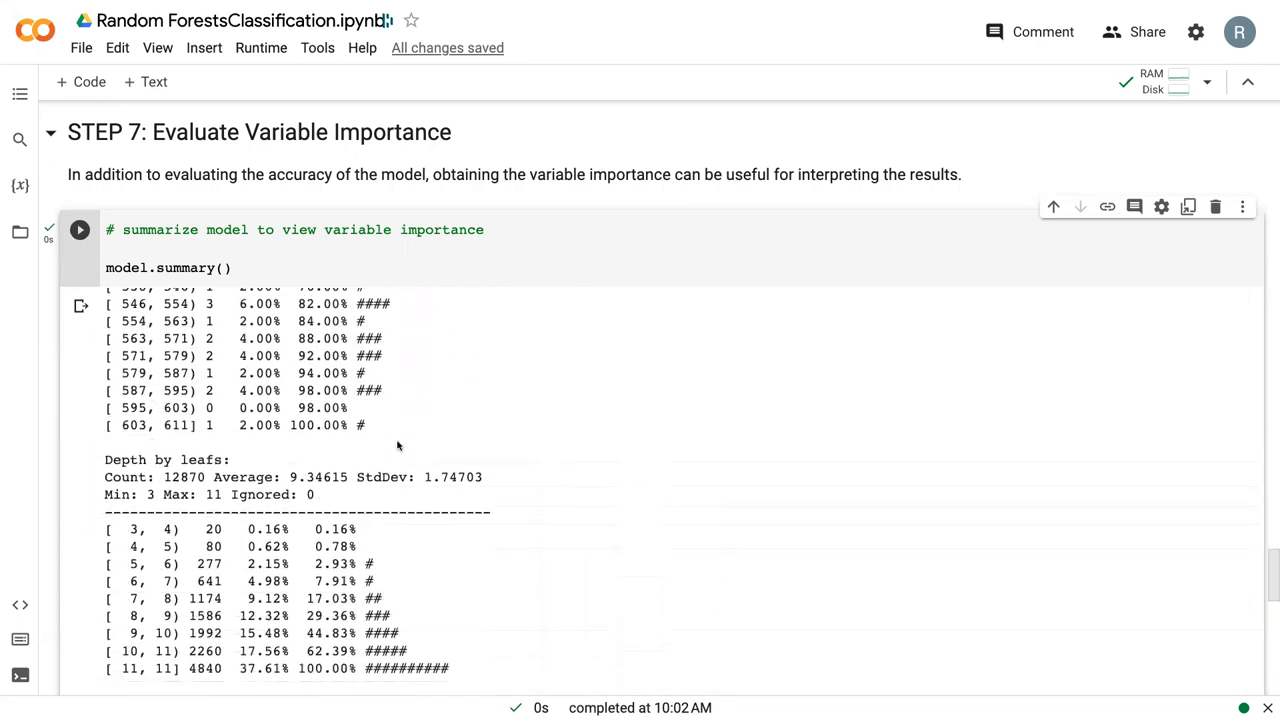
scroll(397, 446, "down", 7)
scroll(397, 430, "down", 9)
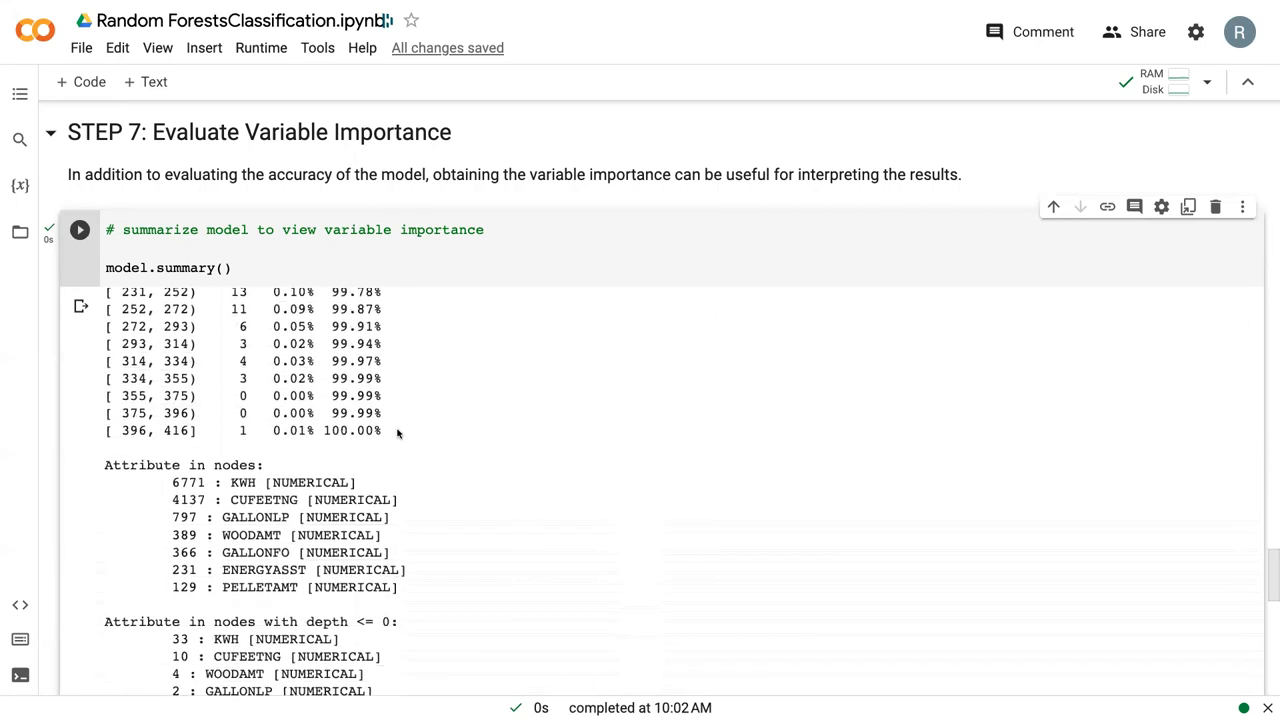
scroll(397, 428, "down", 1)
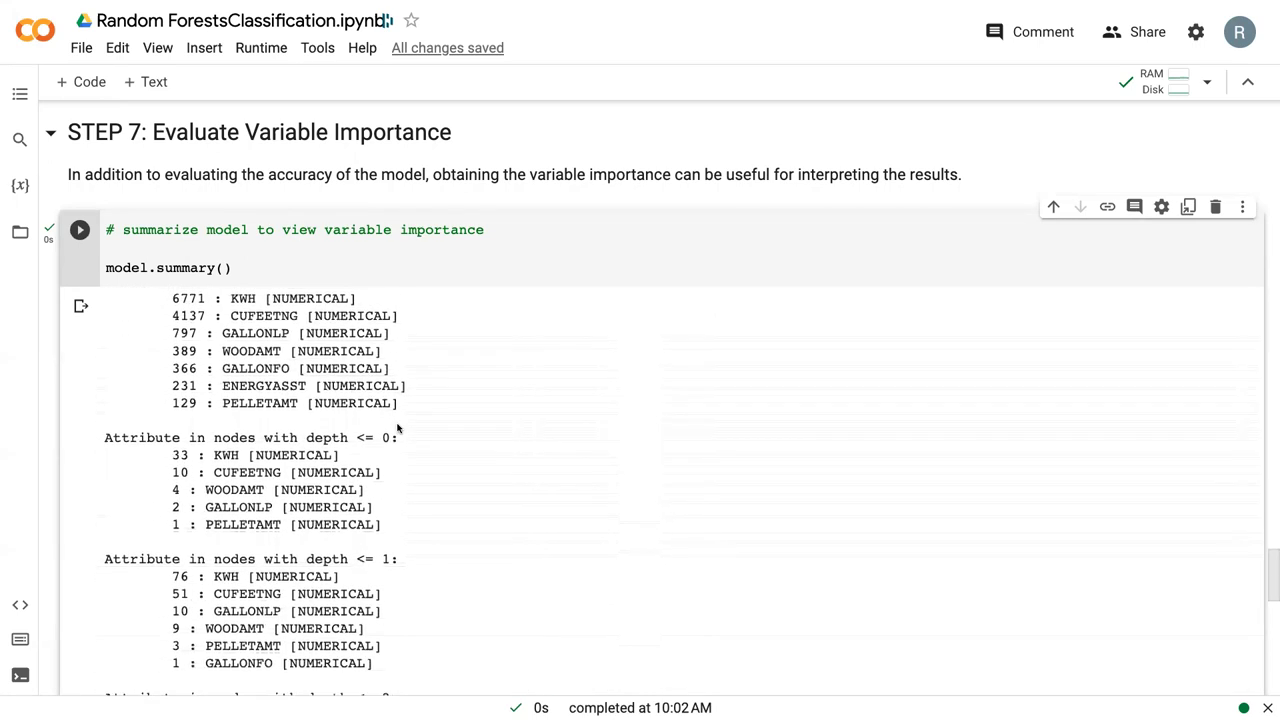
scroll(394, 426, "up", 2)
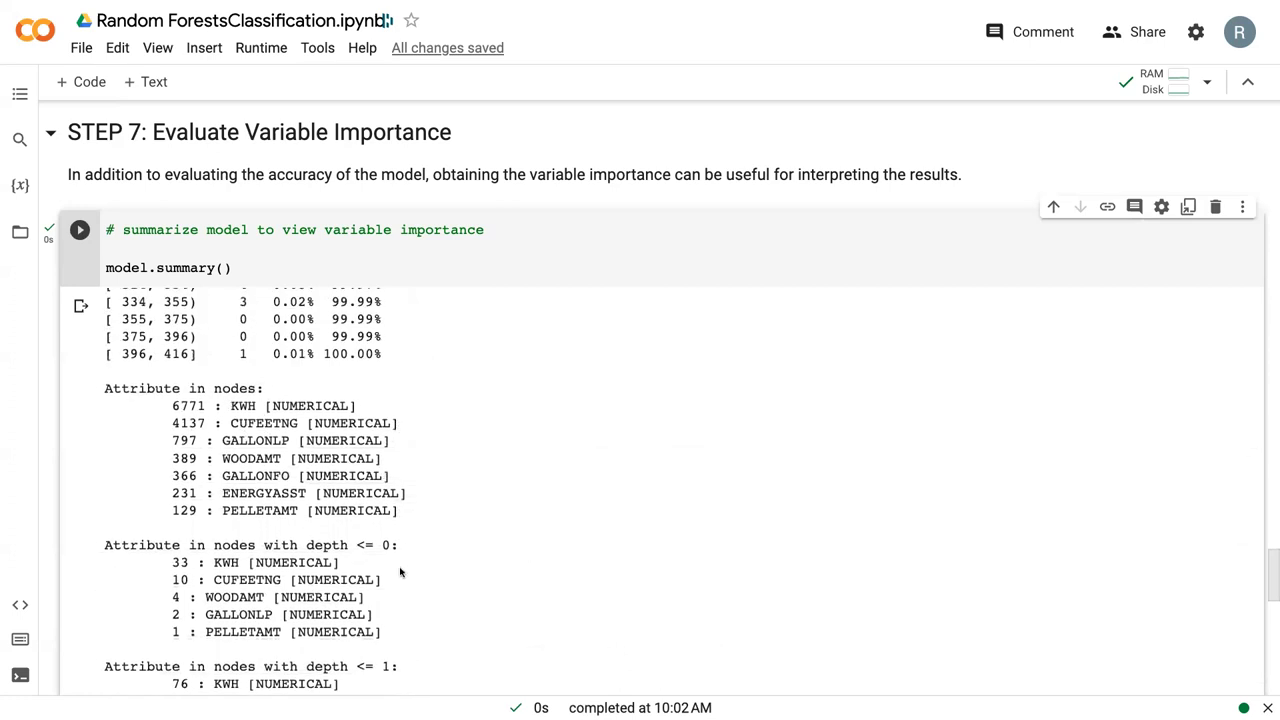
scroll(397, 571, "down", 3)
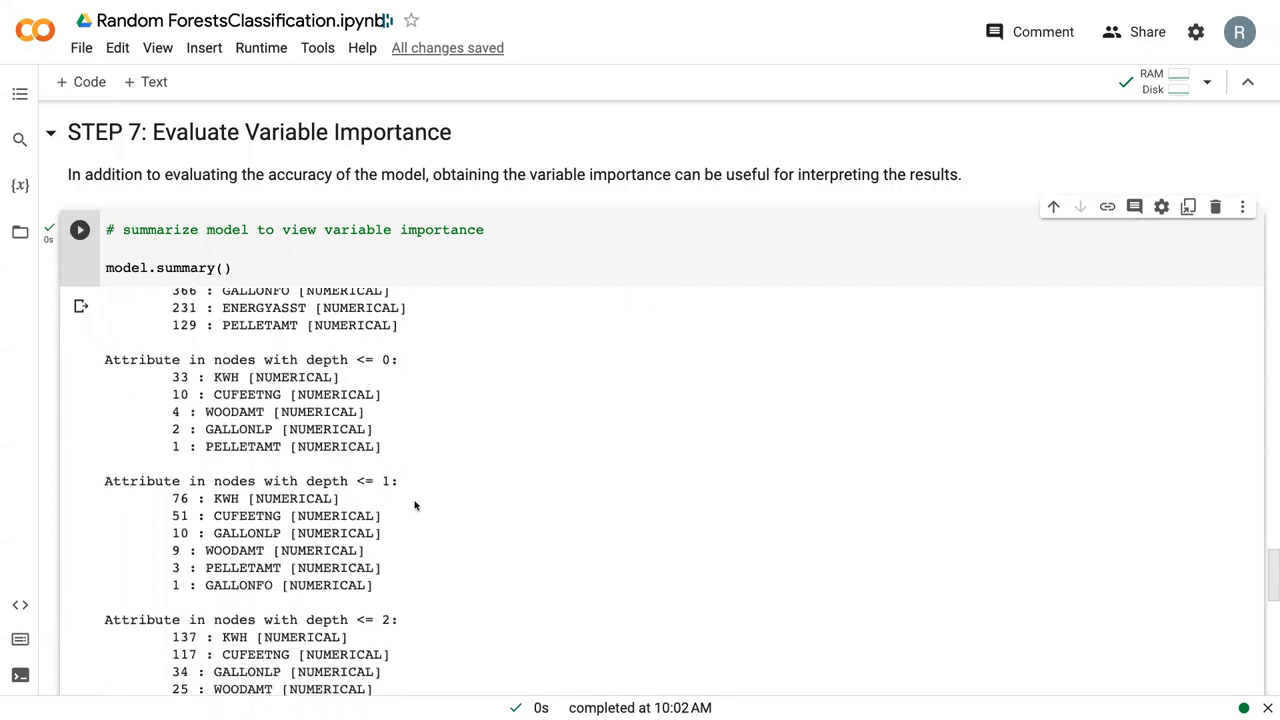
scroll(415, 505, "down", 6)
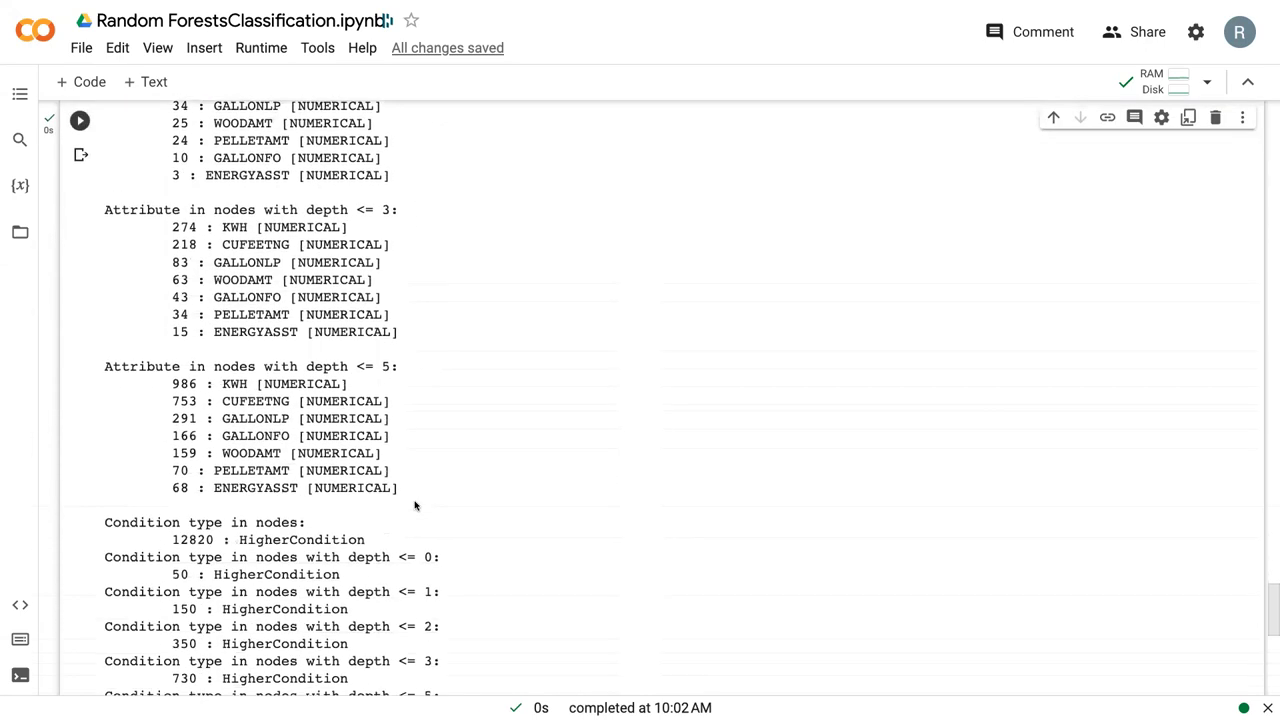
scroll(415, 505, "down", 3)
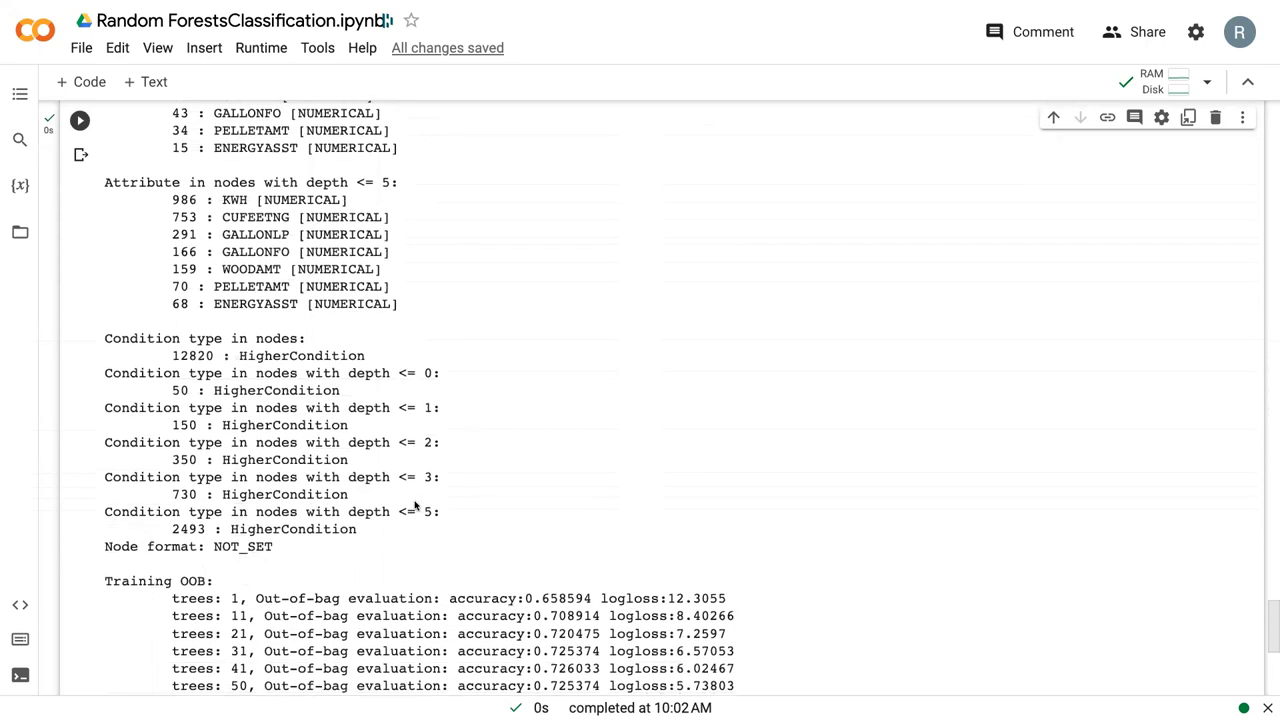
scroll(309, 673, "down", 3)
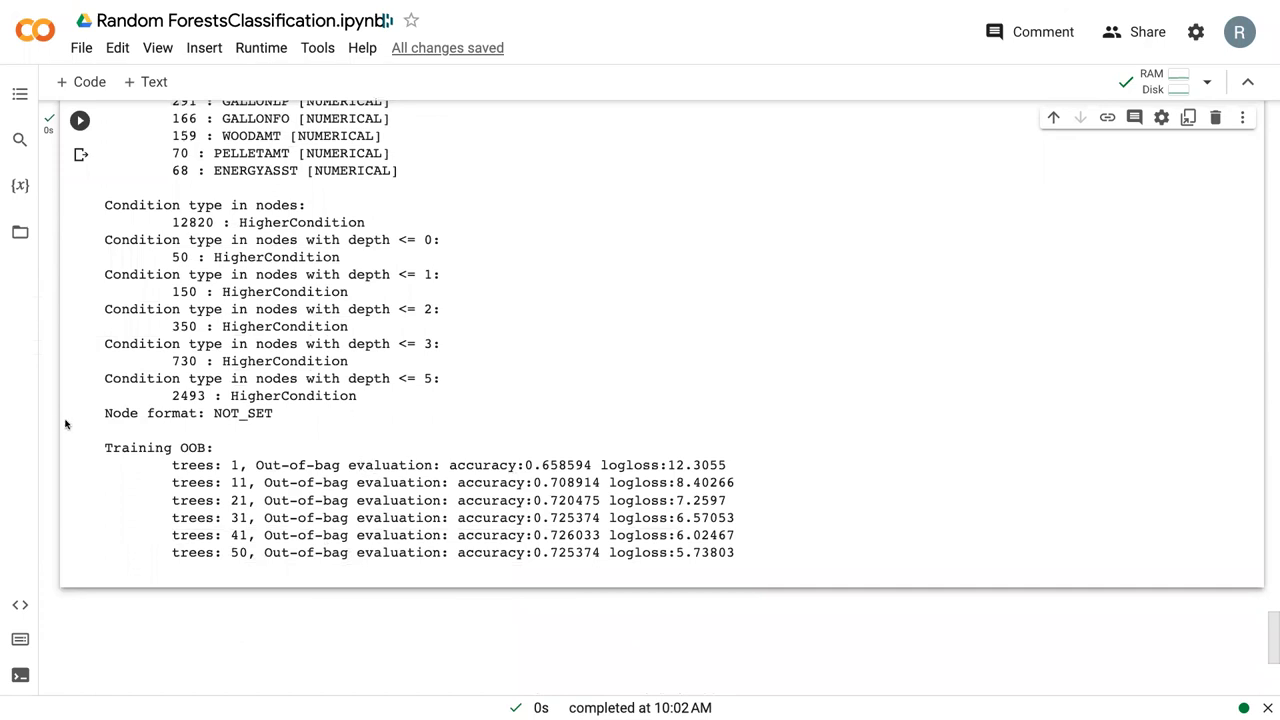
- Return to the MEAN_DECREASE_IN_ACCURACY table and select it, from KWH 0.083113 to ENERGYASST 0.000440
scroll(86, 443, "down", 5)
scroll(86, 443, "up", 4)
scroll(86, 443, "down", 4)
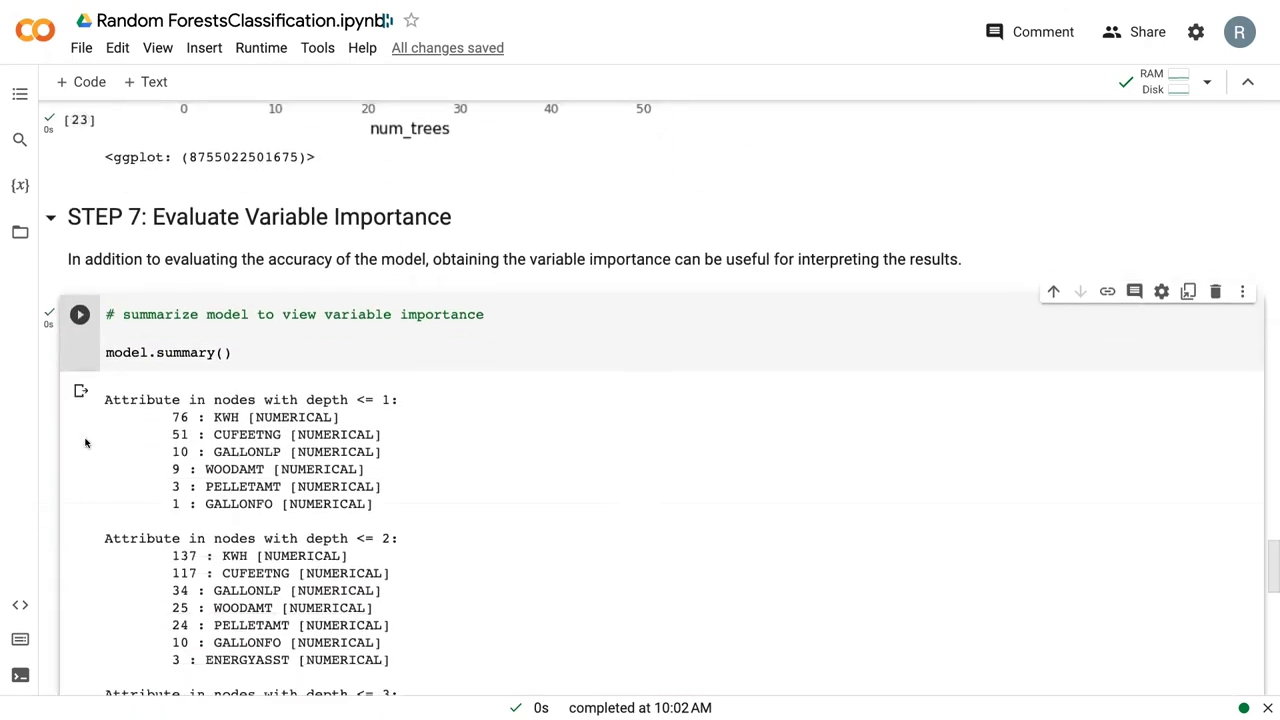
scroll(116, 449, "down", 15)
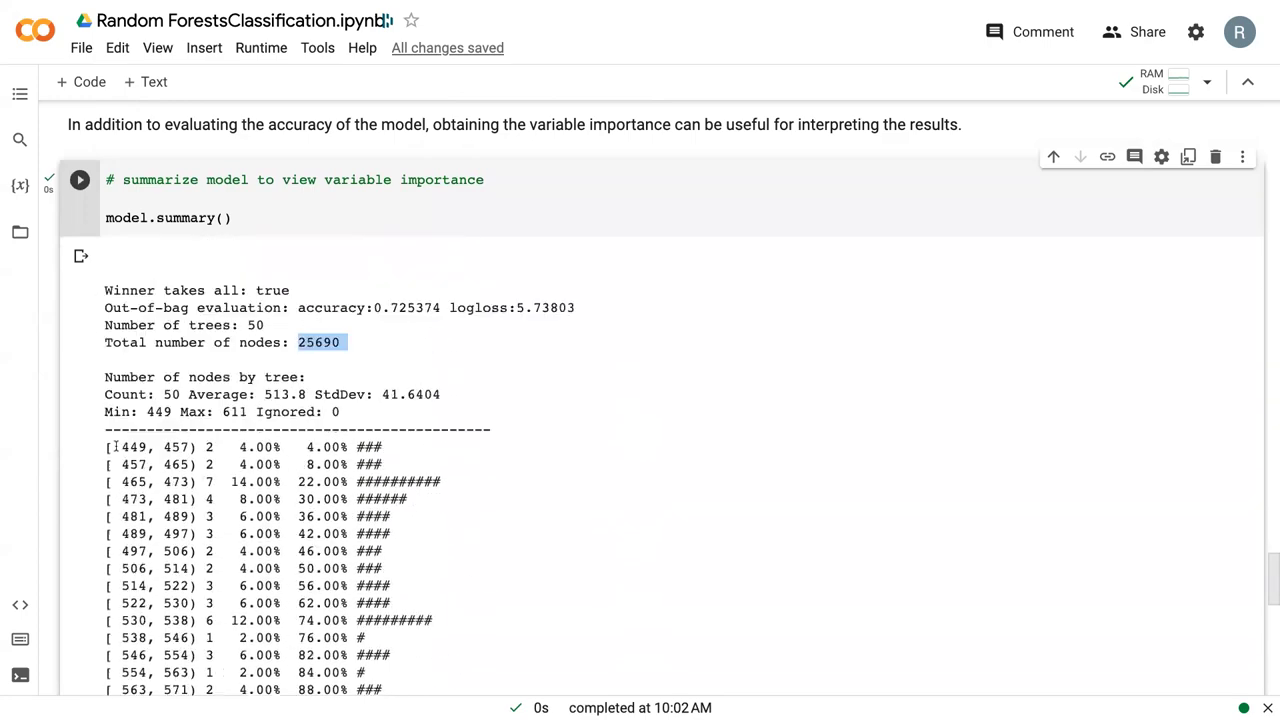
scroll(116, 449, "up", 13)
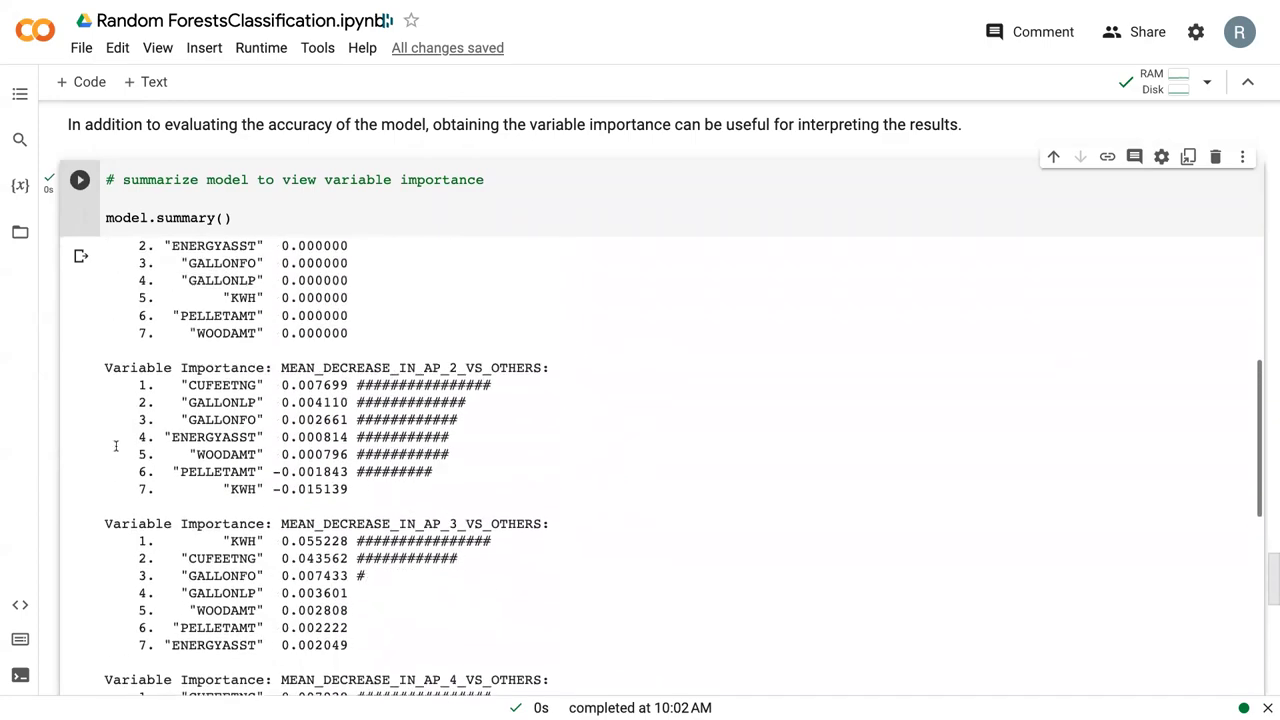
scroll(116, 449, "down", 5)
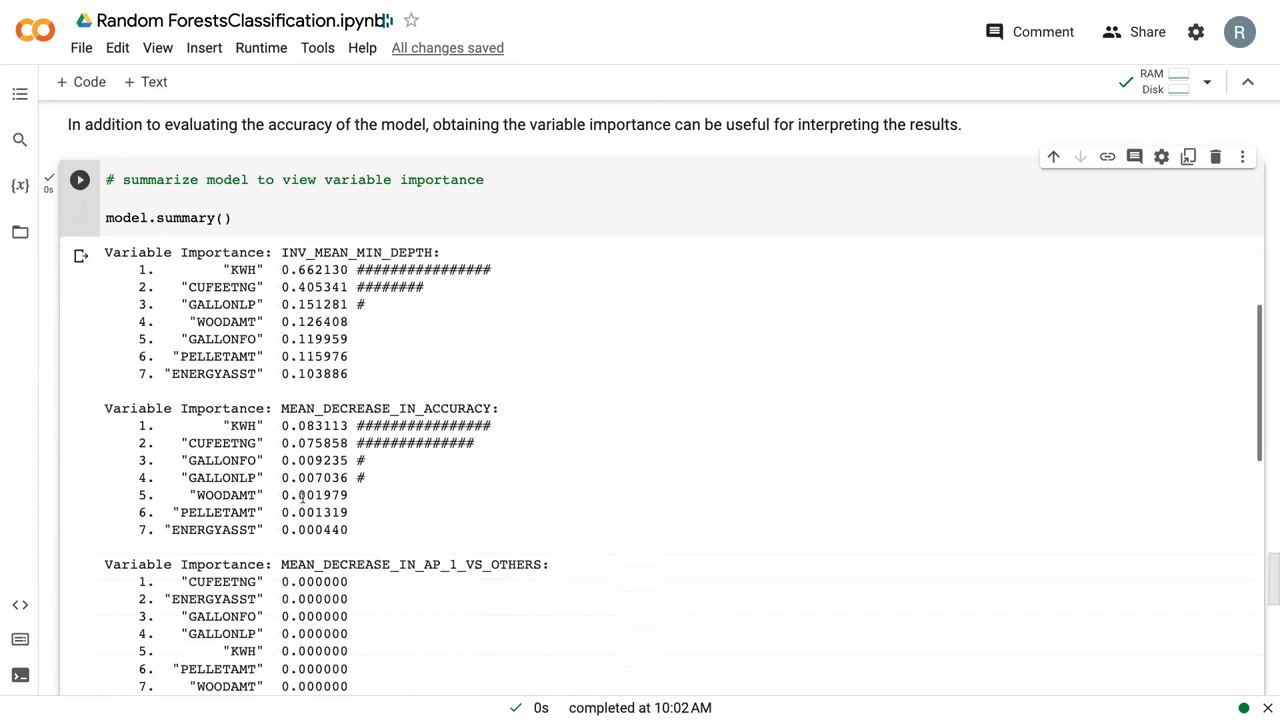
left_click_drag(360, 542, 105, 404)
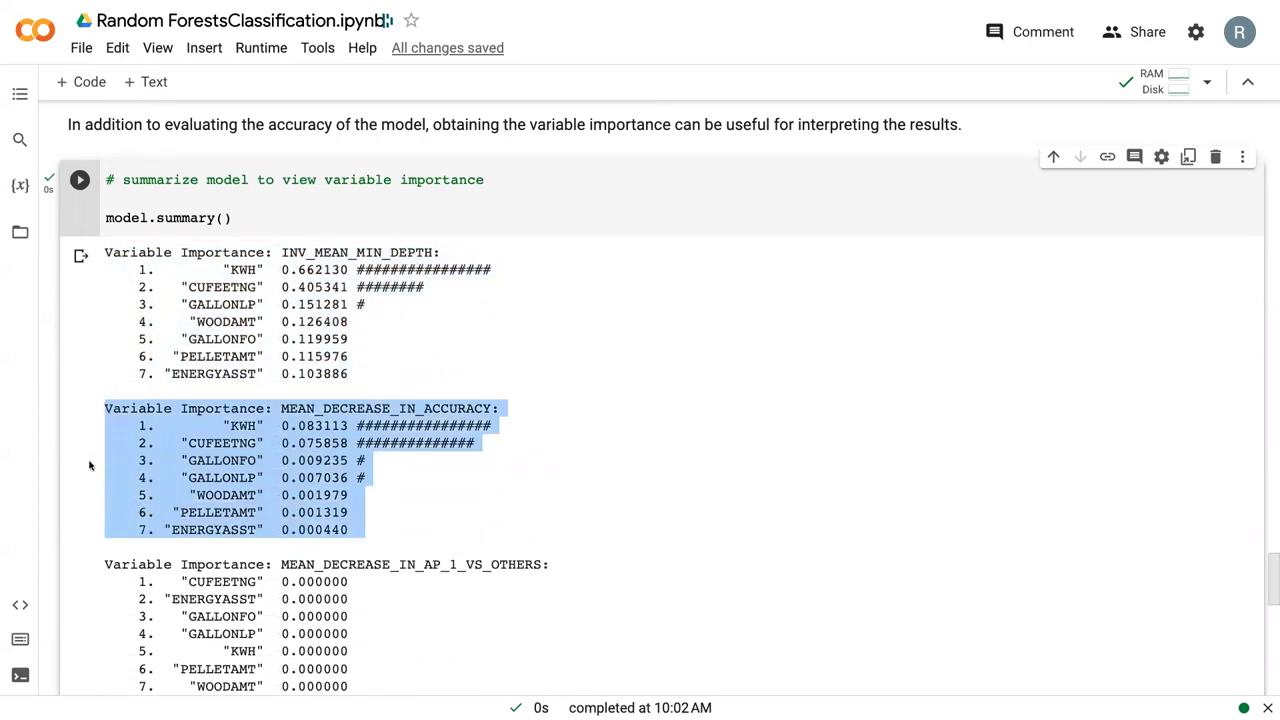